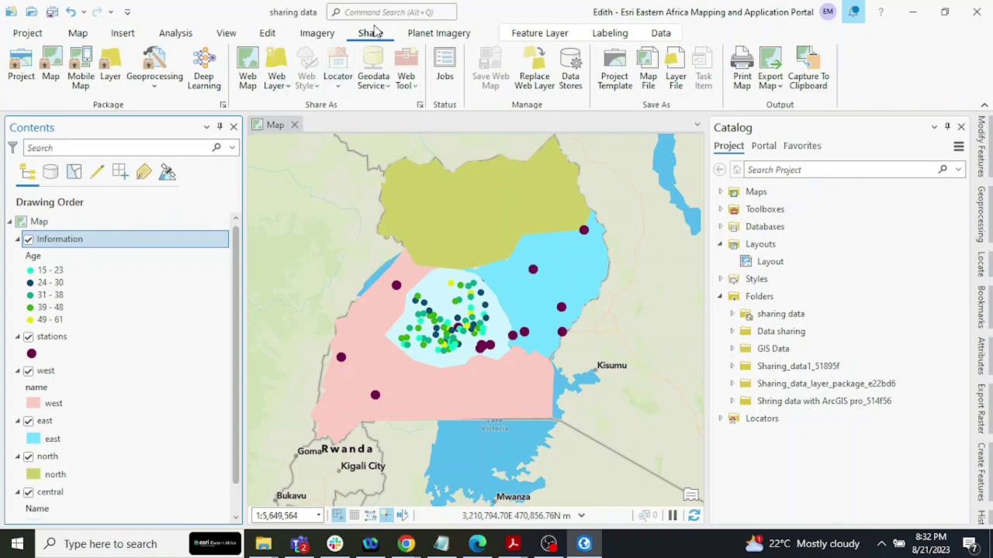
# Step: Package the map for upload to the online account as 'Sharing Map package' and add a summary
pyautogui.click(51, 68)
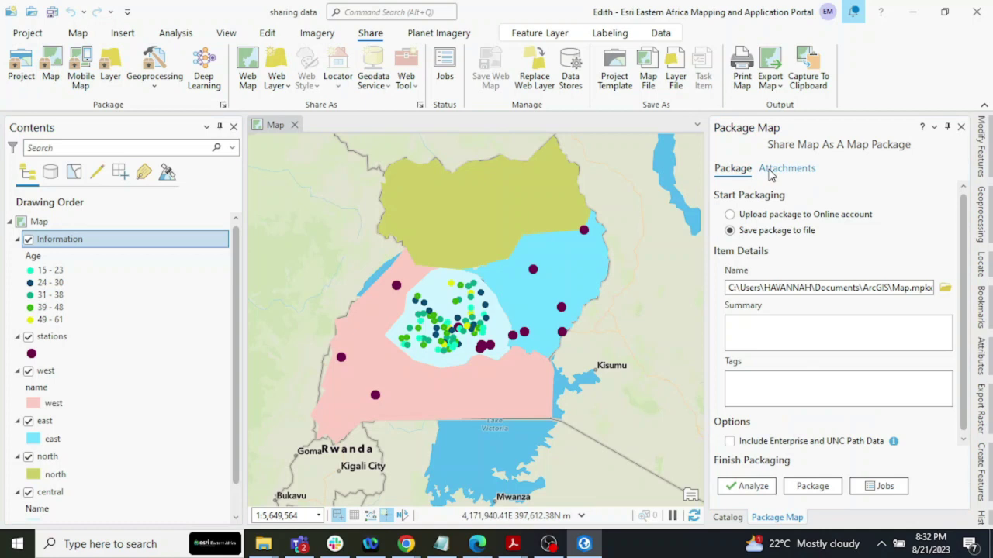
pyautogui.click(770, 217)
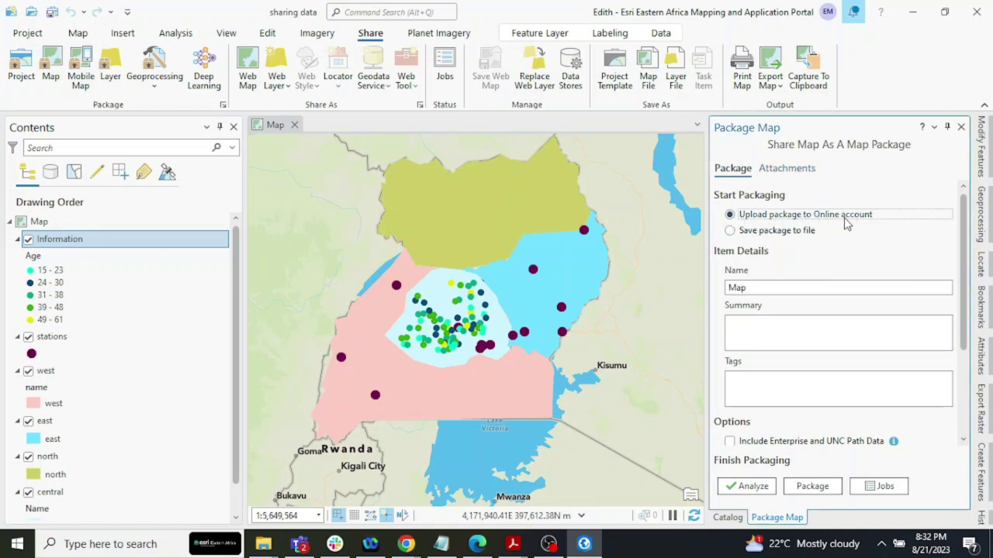
pyautogui.click(765, 288)
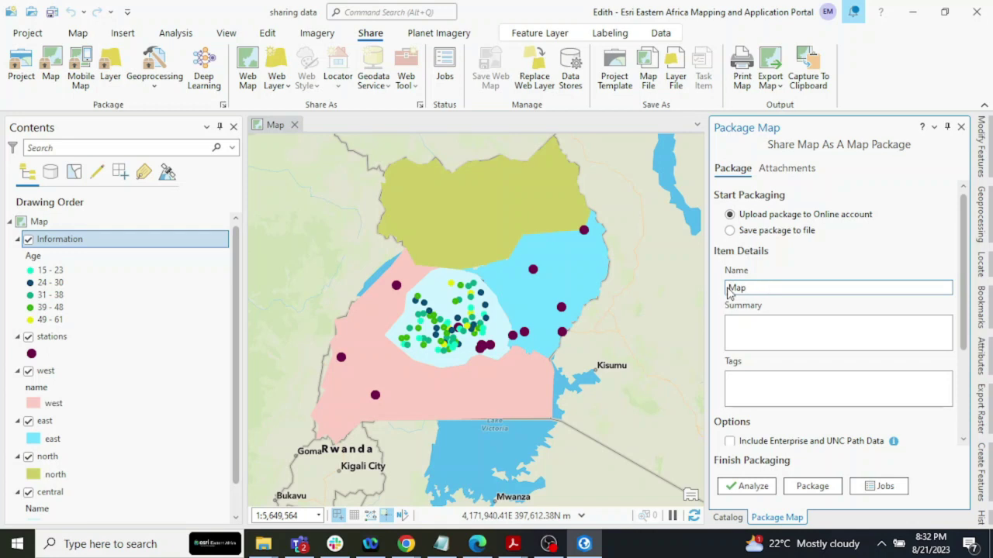
pyautogui.write('Sharing')
pyautogui.click(778, 329)
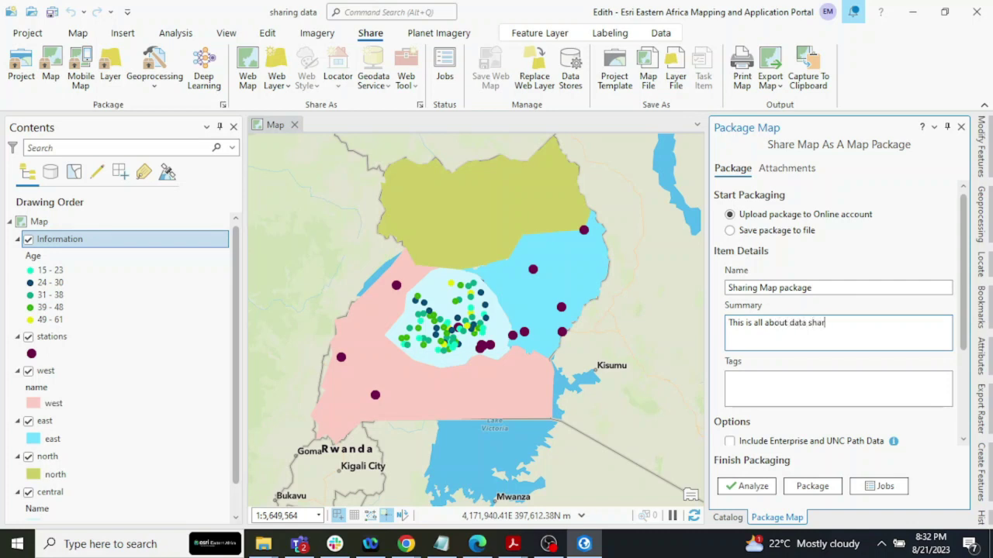
# Step: Tag the package with 'Data sharing' and 'Map package'
pyautogui.click(769, 392)
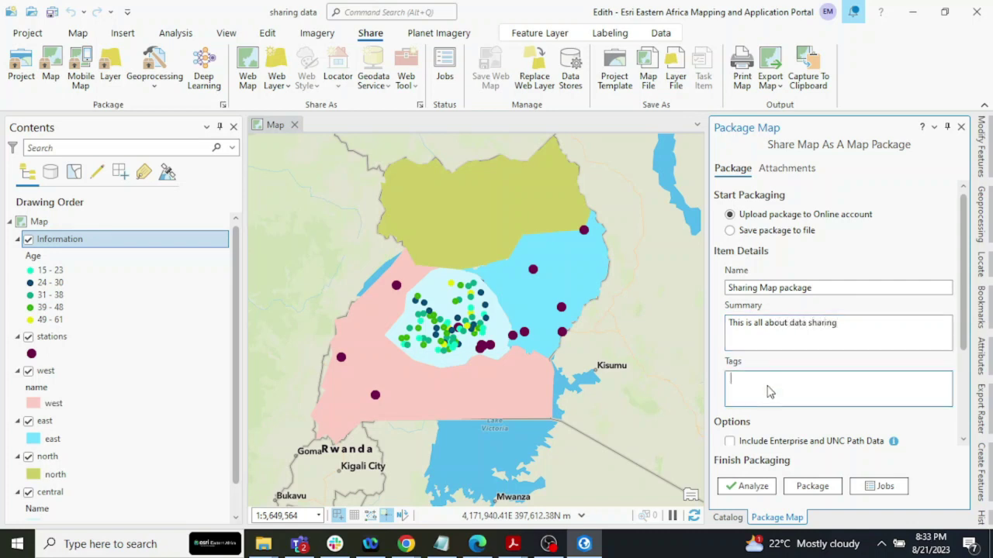
pyautogui.write('Data sharing')
pyautogui.press('Return')
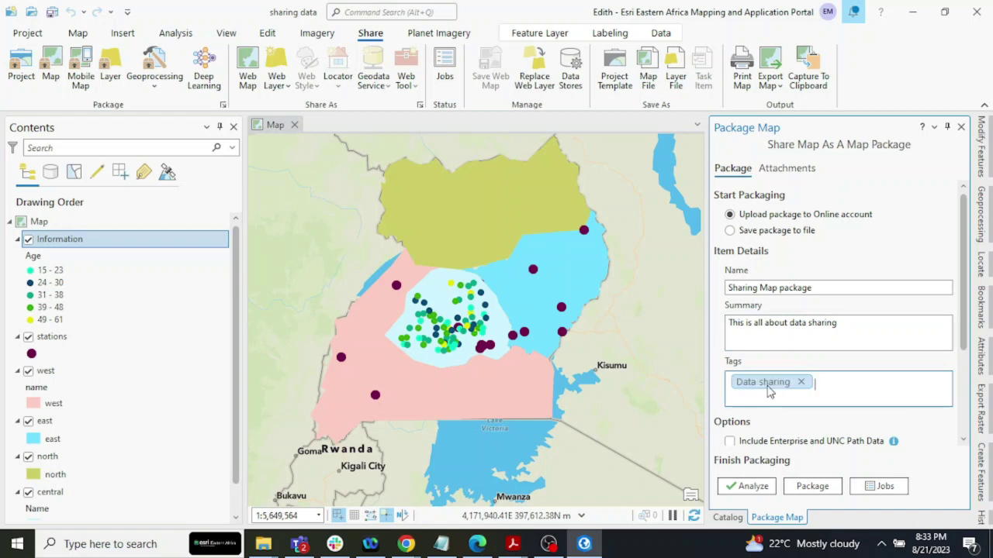
pyautogui.write('Map')
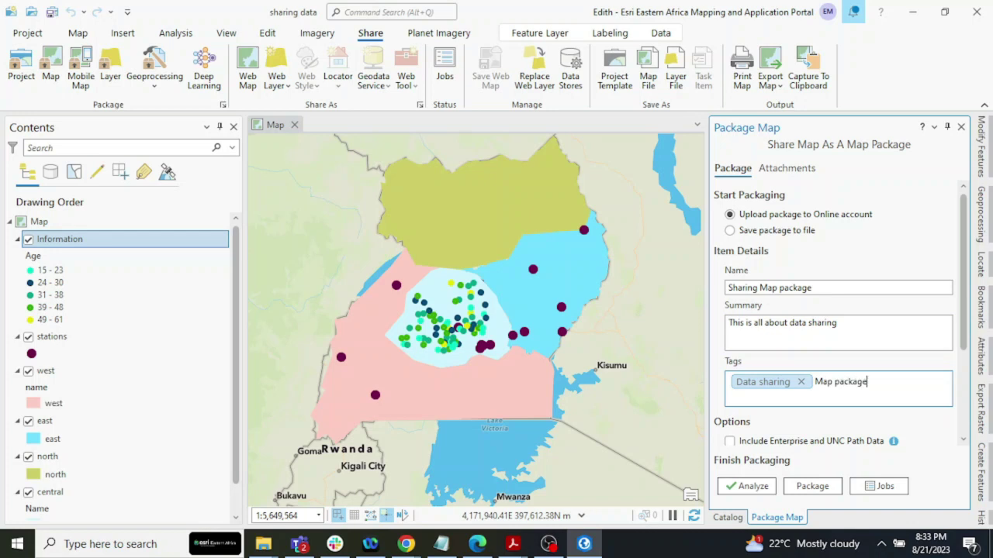
pyautogui.write(' package')
pyautogui.press('Return')
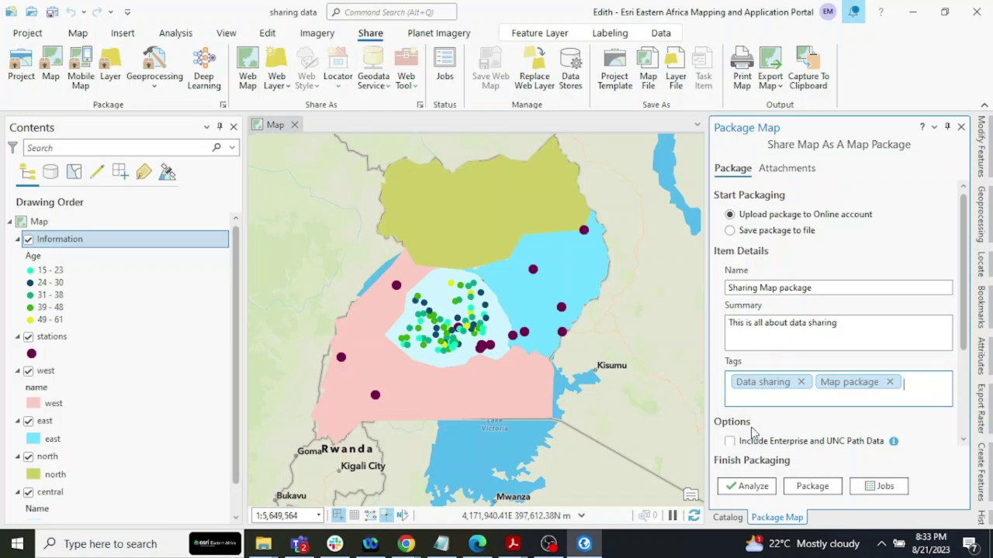
# Step: Store the package in the portal's root folder
pyautogui.scroll(-3, 752, 432)
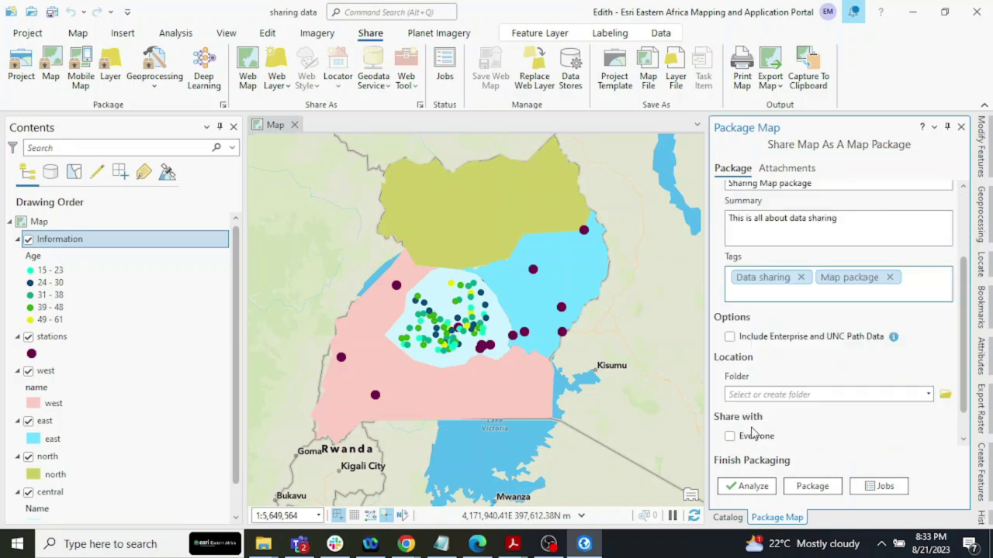
pyautogui.click(927, 394)
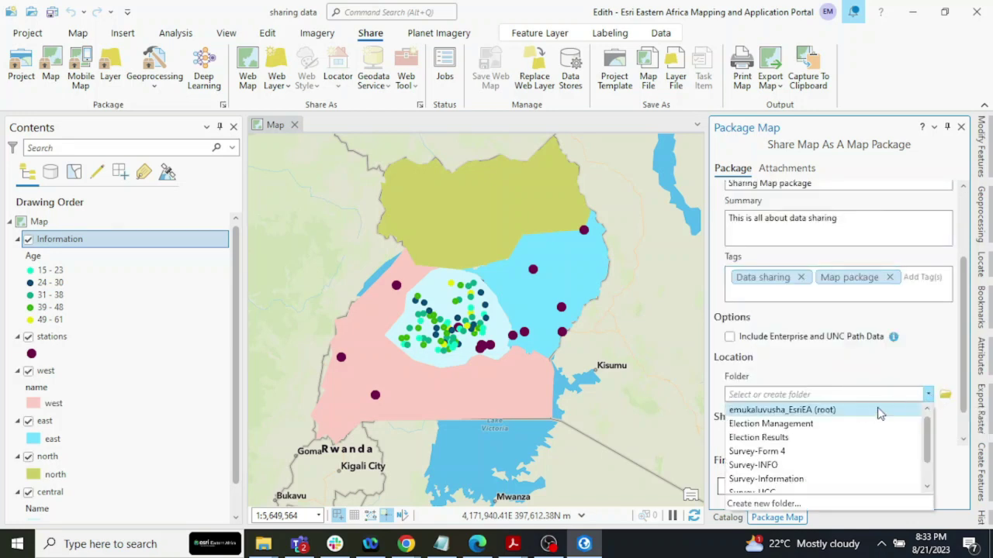
pyautogui.click(864, 419)
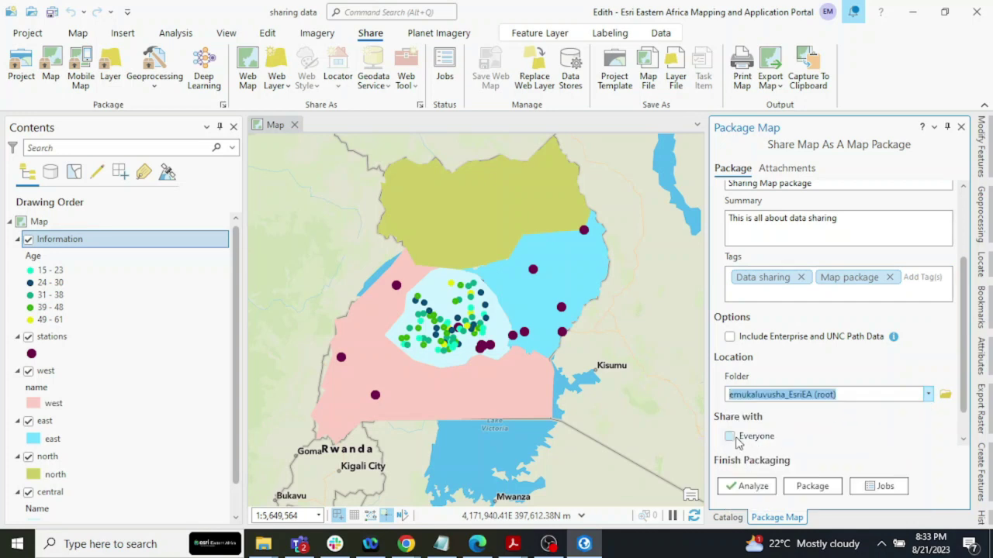
# Step: Share it with the Sharing data with ArcGIS pro group and analyze it for errors
pyautogui.scroll(-1, 763, 434)
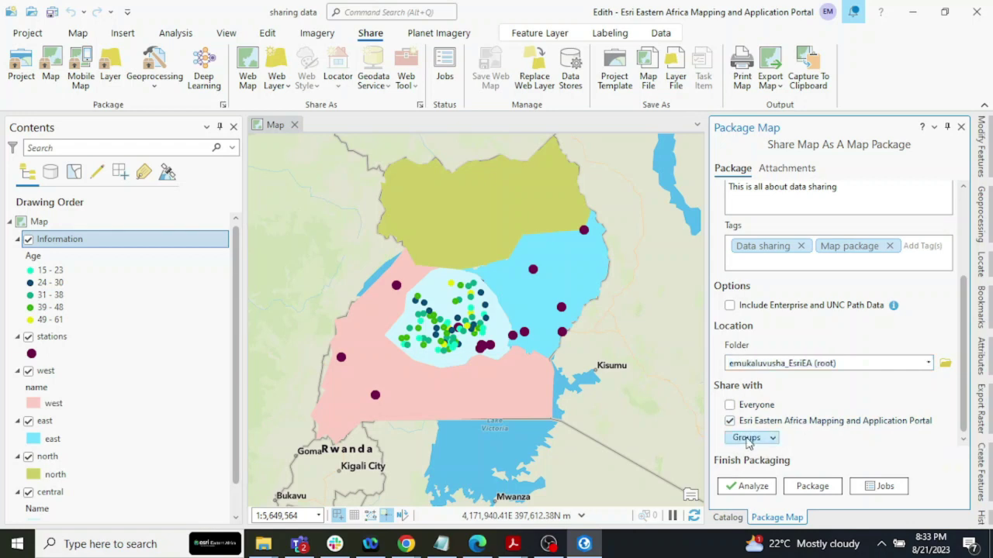
pyautogui.click(747, 439)
pyautogui.click(788, 390)
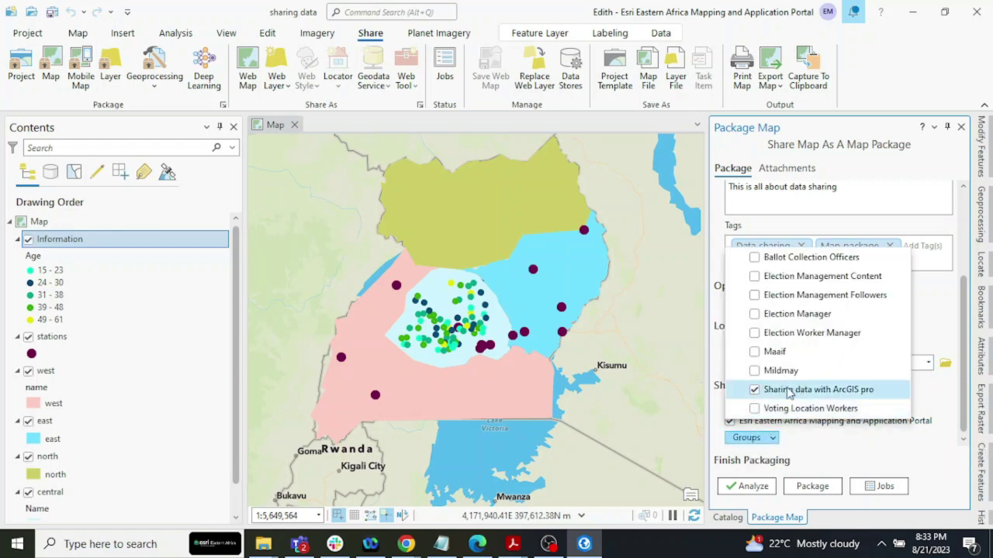
pyautogui.click(845, 461)
pyautogui.click(748, 486)
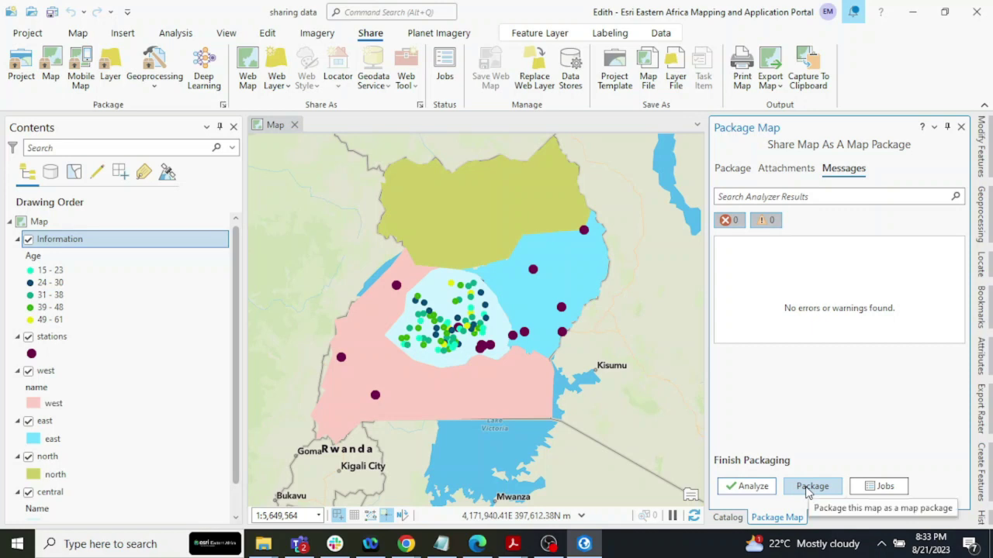
# Step: Create and upload the Sharing Map package, then close the Package Map pane
pyautogui.click(807, 492)
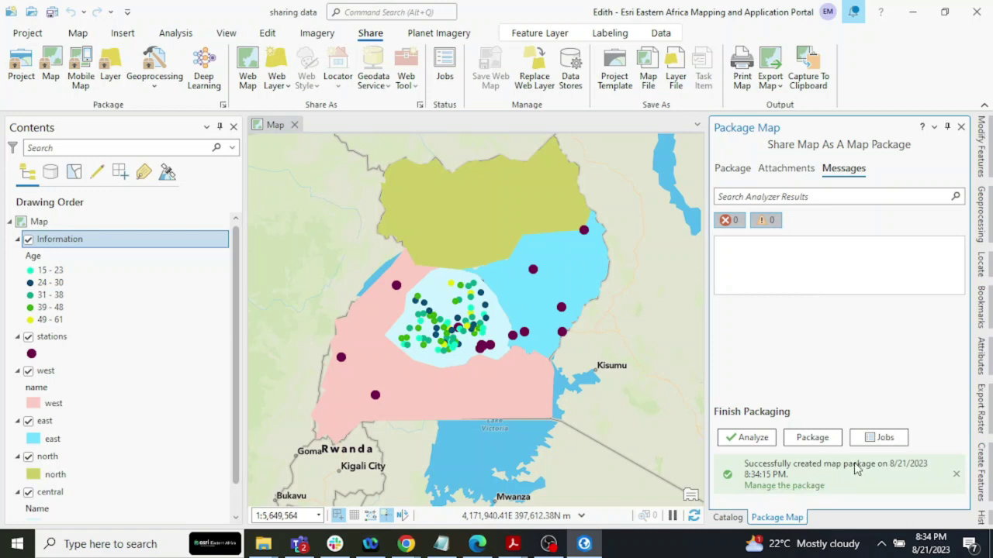
pyautogui.click(961, 126)
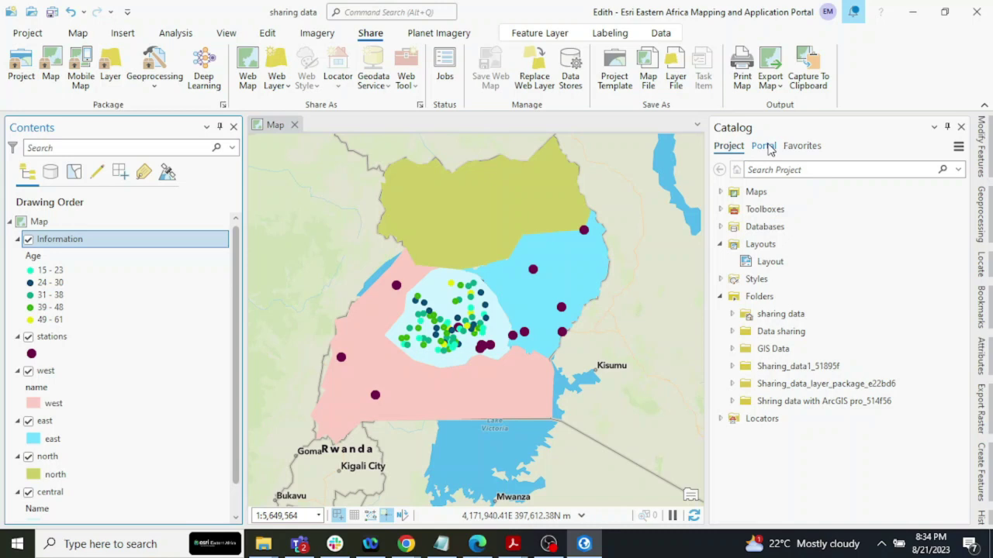
# Step: Add the uploaded Sharing Map package from Portal content as Map24, then switch back to the original map
pyautogui.click(770, 149)
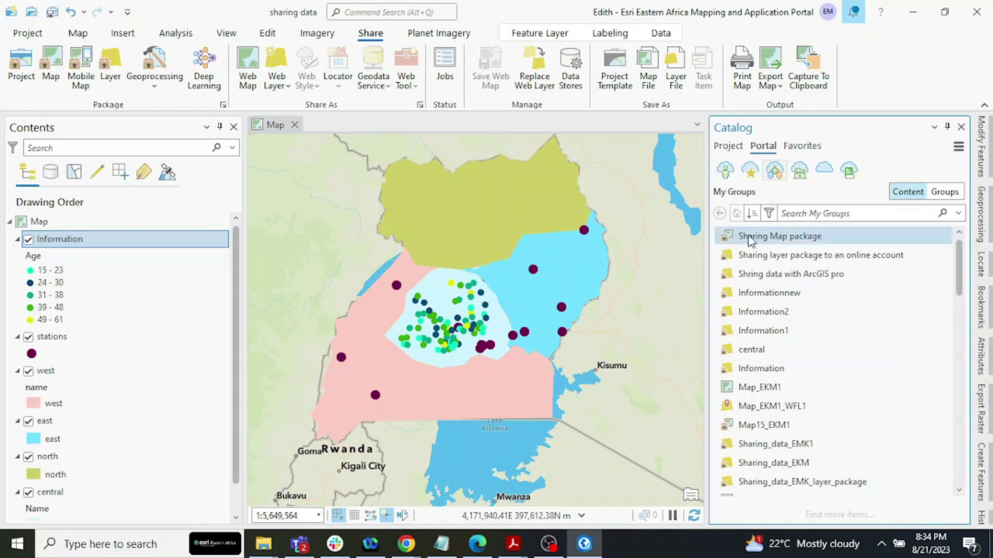
pyautogui.moveTo(748, 244)
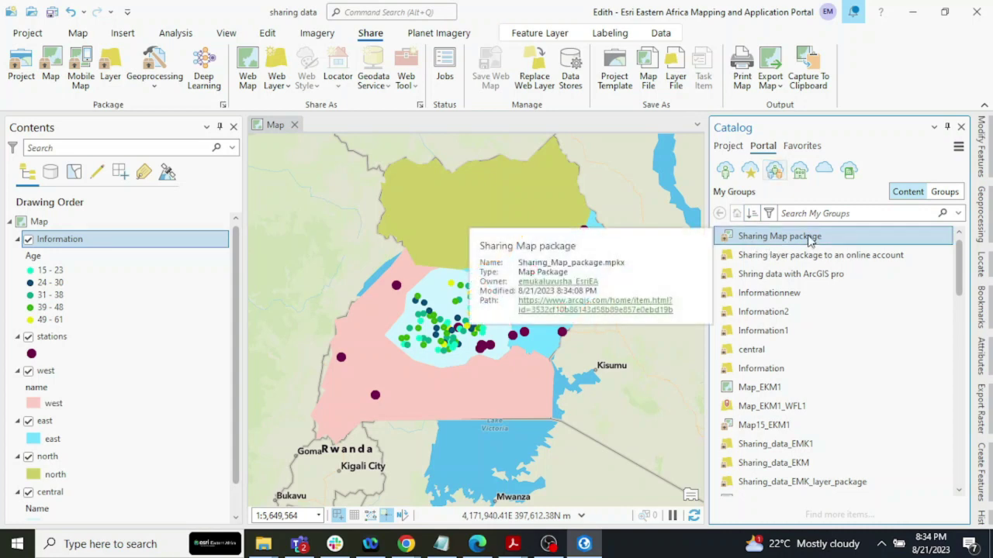
pyautogui.moveTo(809, 238); pyautogui.dragTo(613, 388)
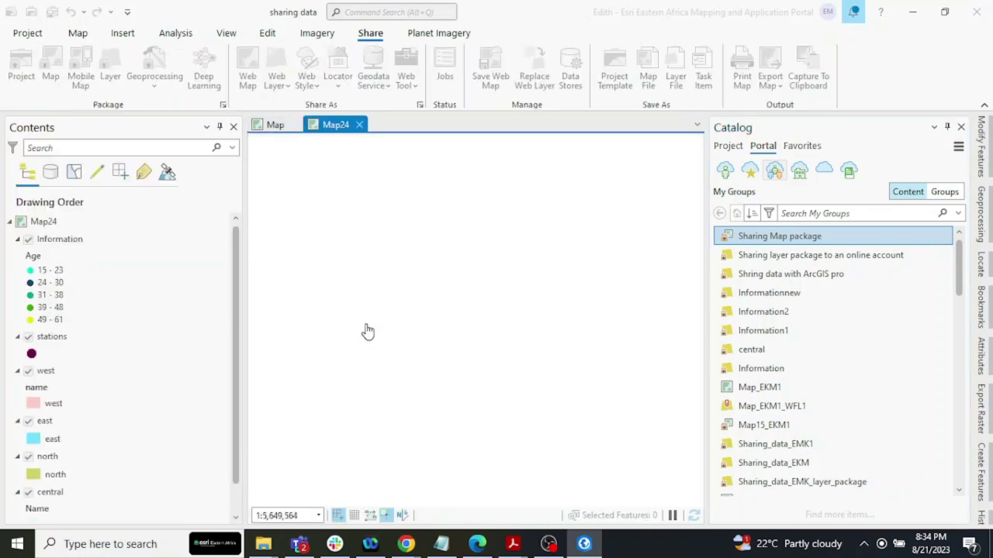
pyautogui.click(152, 282)
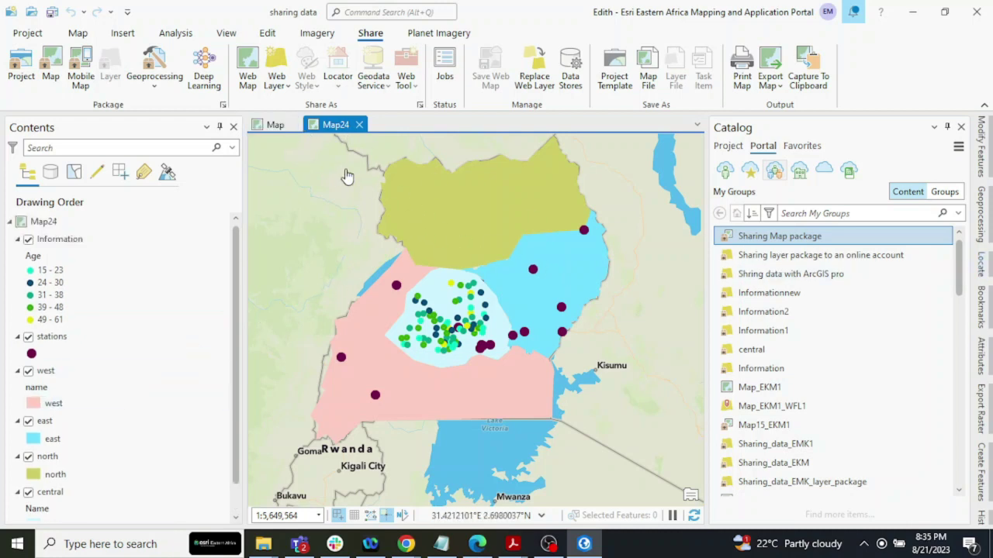
pyautogui.click(275, 124)
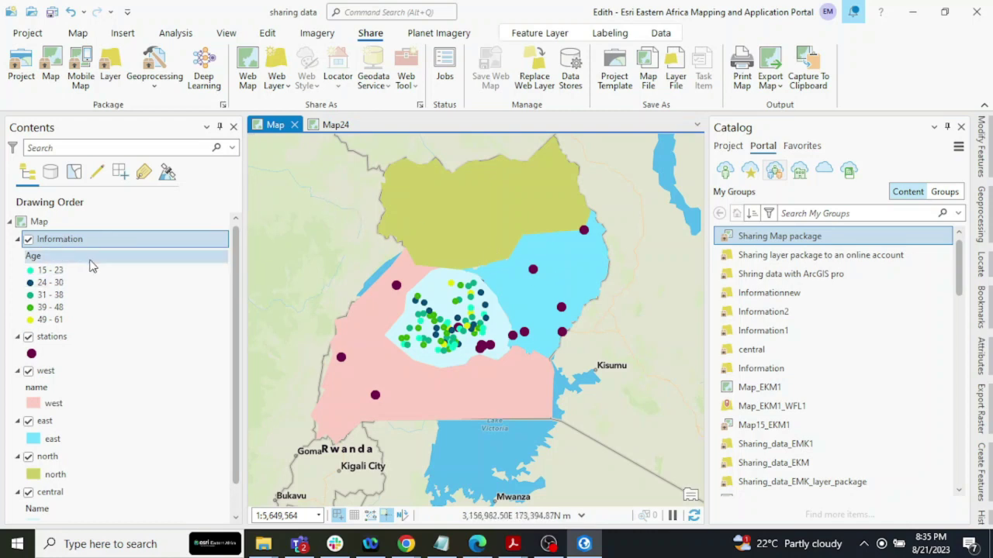
# Step: Select the stations, west, east, north and central layers
pyautogui.keyDown('ctrl'); pyautogui.click(54, 337); pyautogui.keyUp('ctrl')
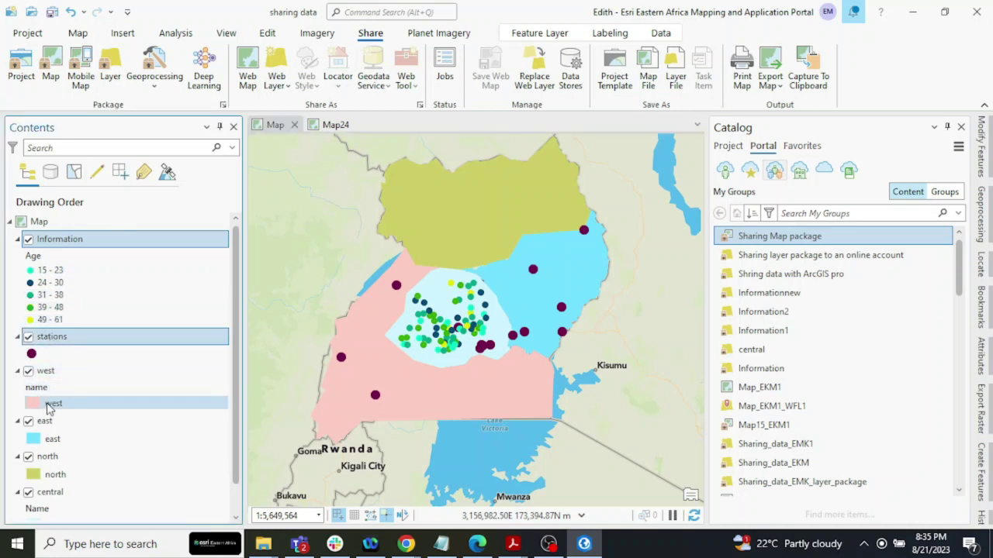
pyautogui.keyDown('ctrl'); pyautogui.click(56, 371); pyautogui.keyUp('ctrl')
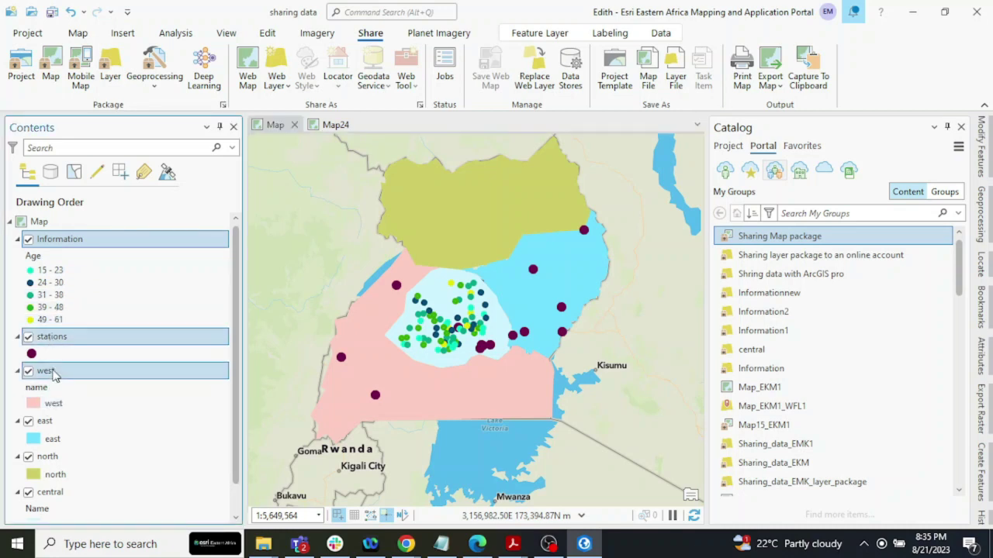
pyautogui.keyDown('ctrl'); pyautogui.click(62, 424); pyautogui.keyUp('ctrl')
pyautogui.keyDown('ctrl'); pyautogui.click(62, 458); pyautogui.keyUp('ctrl')
pyautogui.keyDown('ctrl'); pyautogui.click(56, 495); pyautogui.keyUp('ctrl')
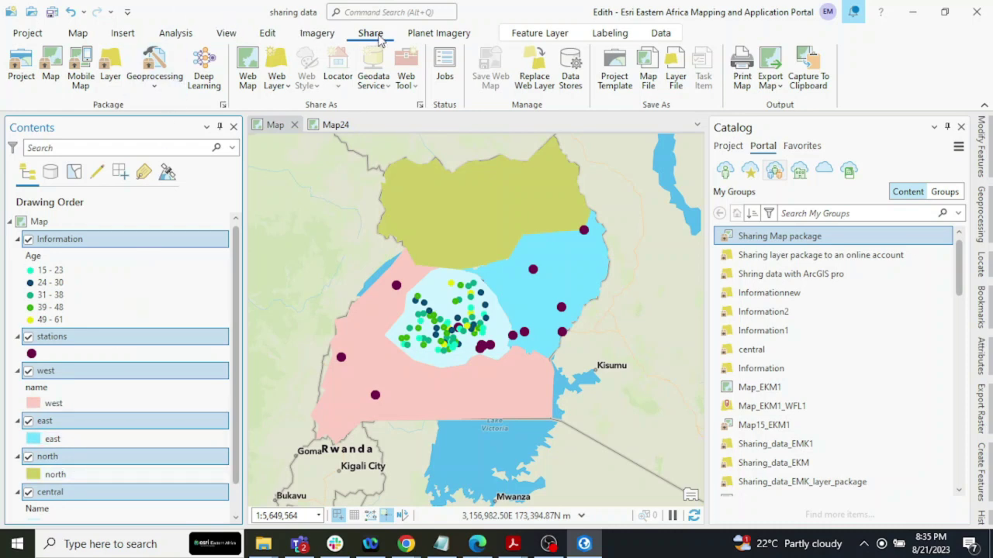
# Step: Package the selected layers as a layer package saved to file, with a summary
pyautogui.click(112, 63)
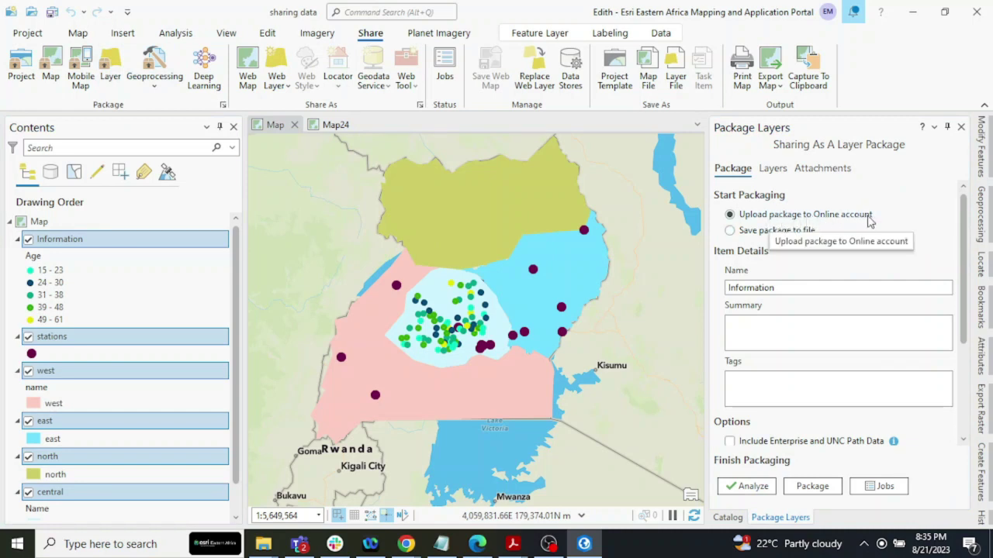
pyautogui.click(785, 233)
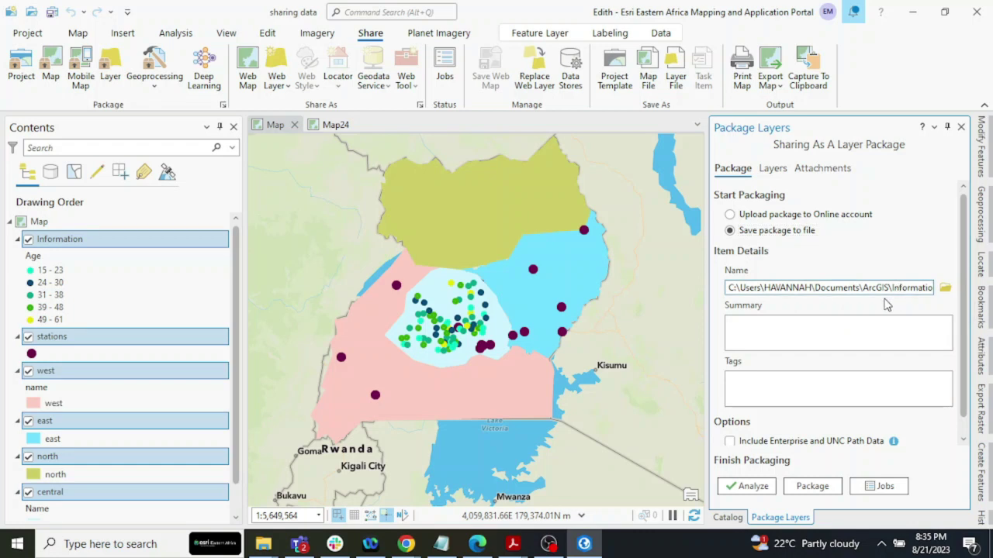
pyautogui.press('End')
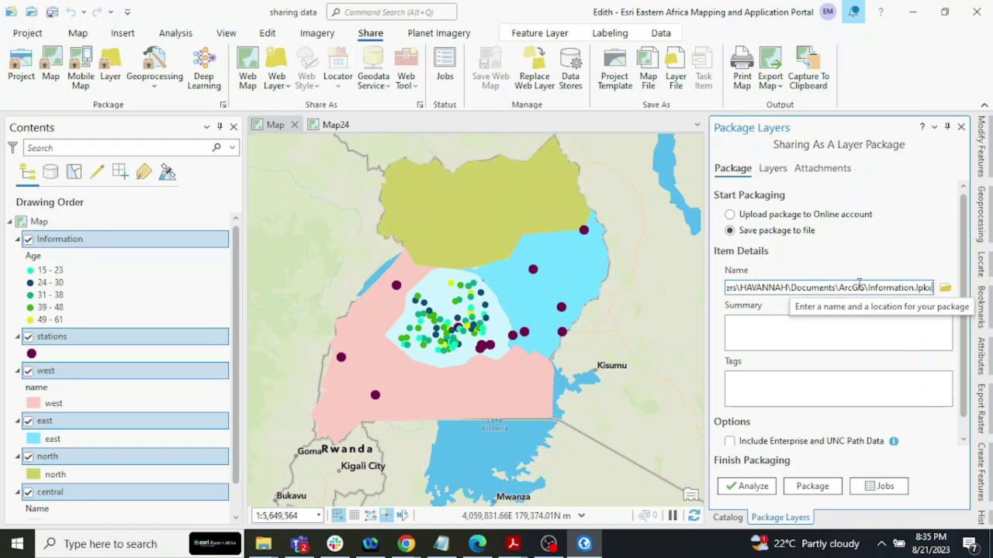
pyautogui.click(809, 341)
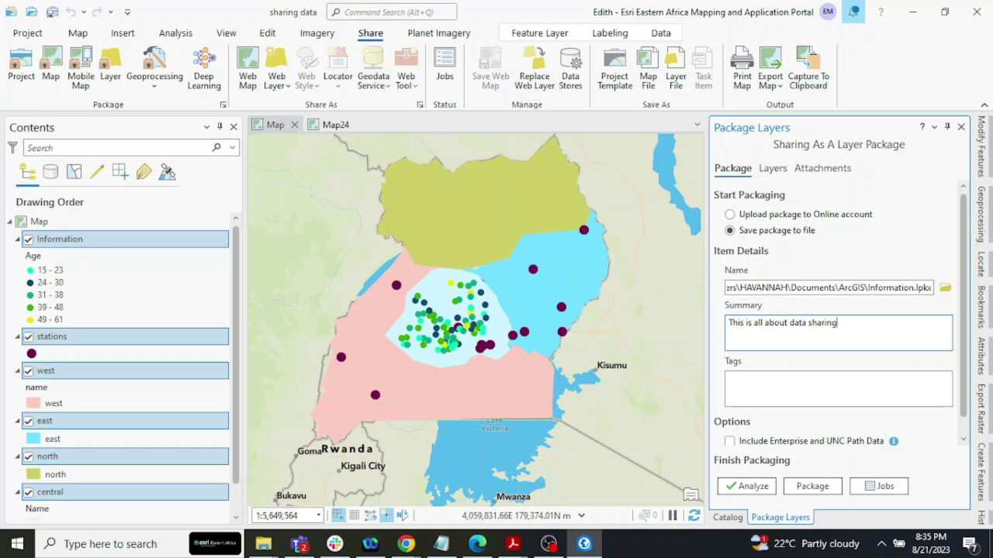
# Step: Tag the layer package 'Layer package' and 'Data sharing' and analyze it for errors
pyautogui.click(781, 393)
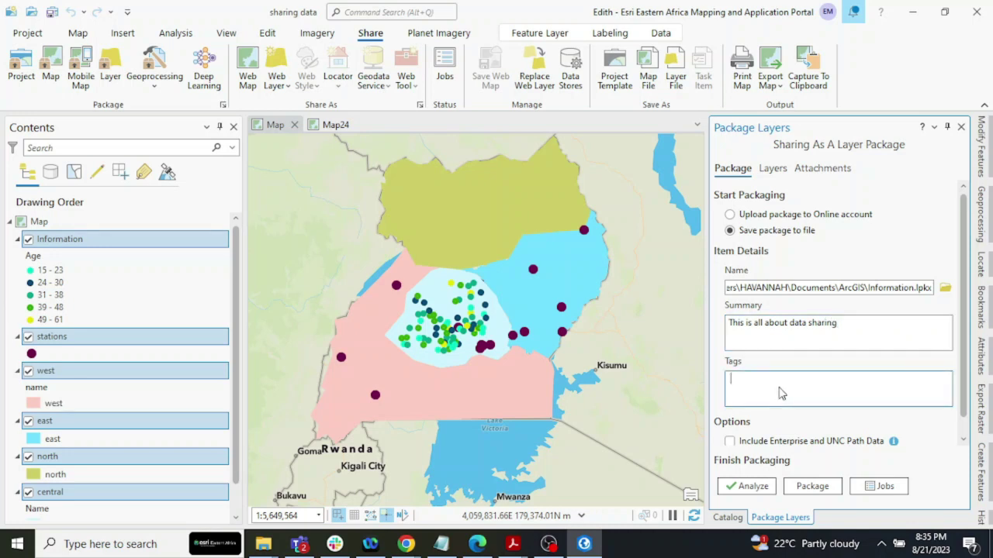
pyautogui.write('D')
pyautogui.write('P')
pyautogui.write('ayer ')
pyautogui.write('package')
pyautogui.press('Return')
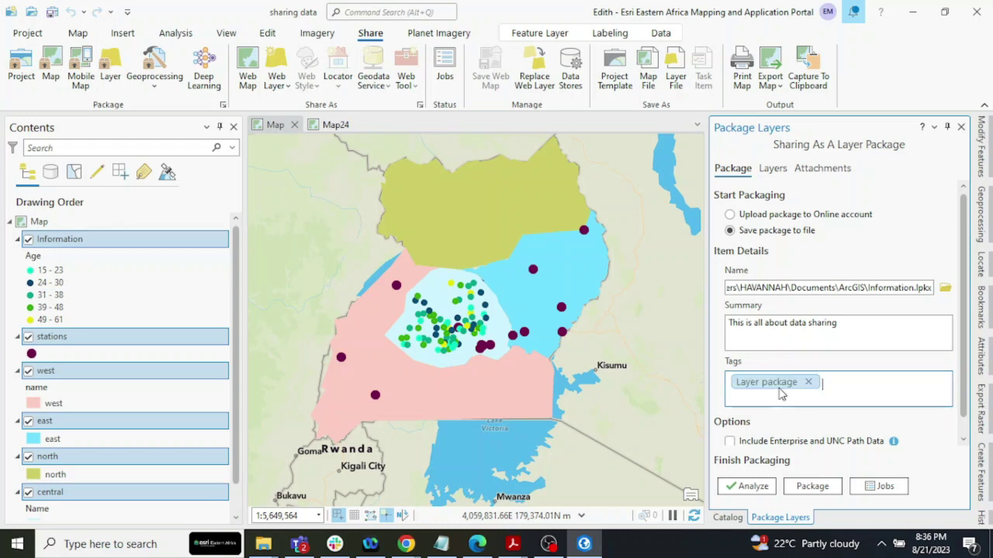
pyautogui.write('Data sharing')
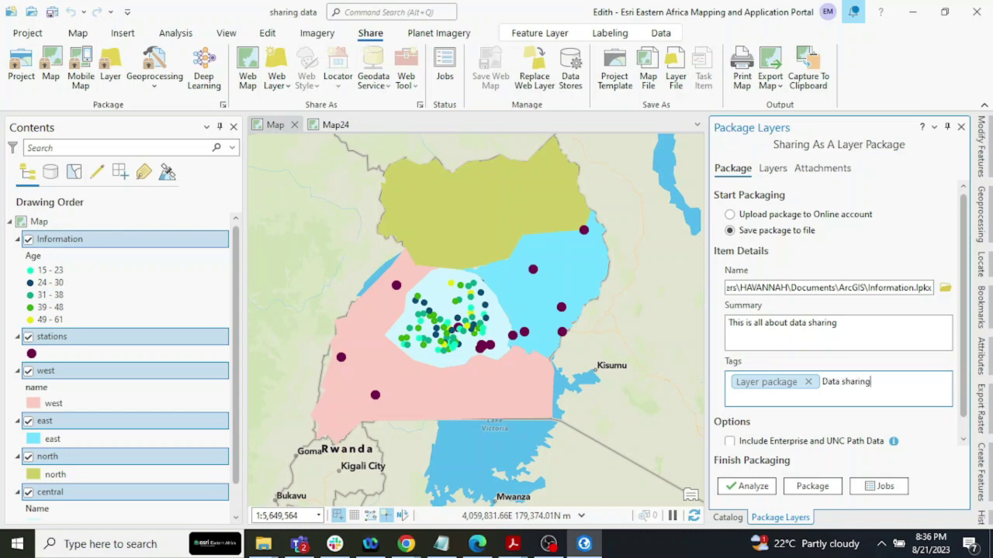
pyautogui.press('Return')
pyautogui.scroll(-1, 756, 446)
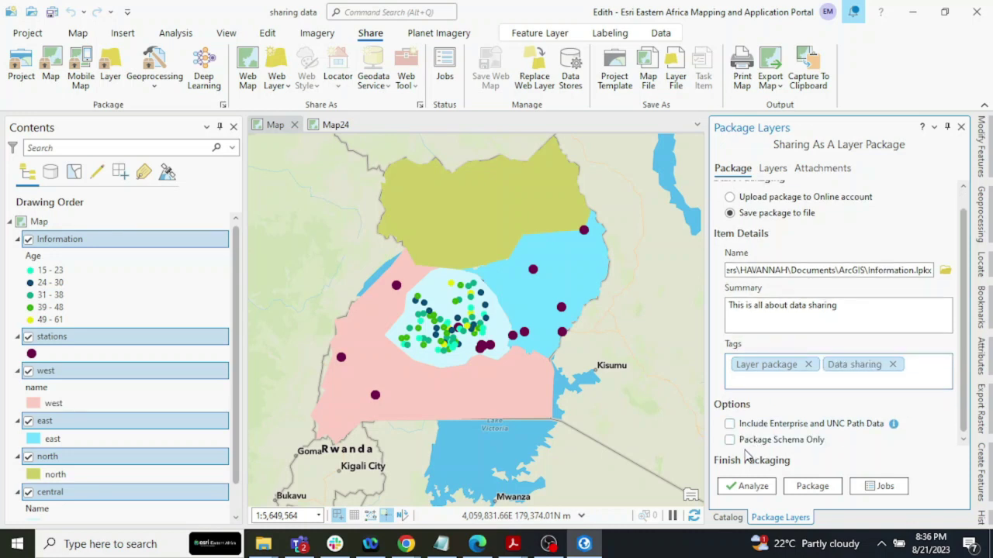
pyautogui.click(739, 486)
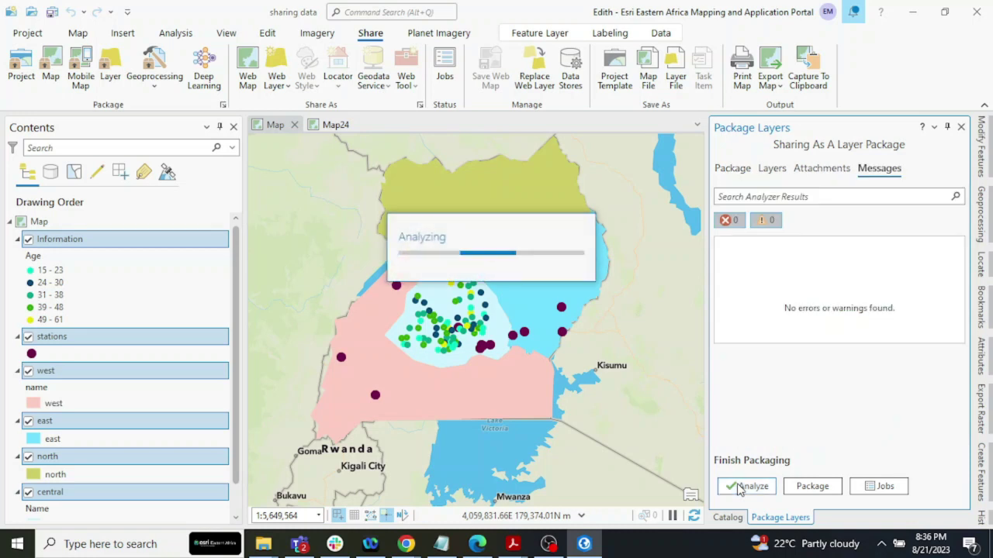
# Step: Create the Information.lpkx layer package file and close the Package Layers pane
pyautogui.click(812, 487)
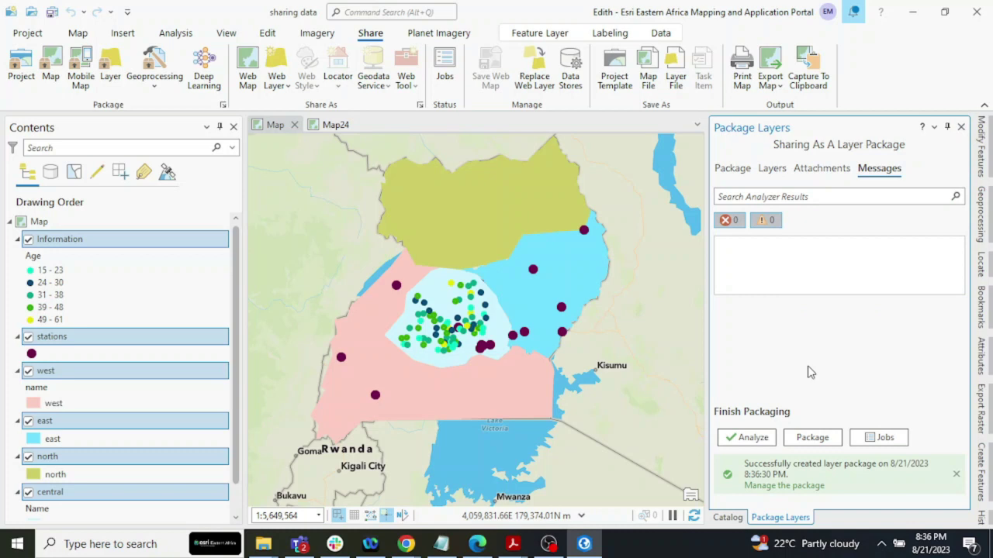
pyautogui.click(961, 128)
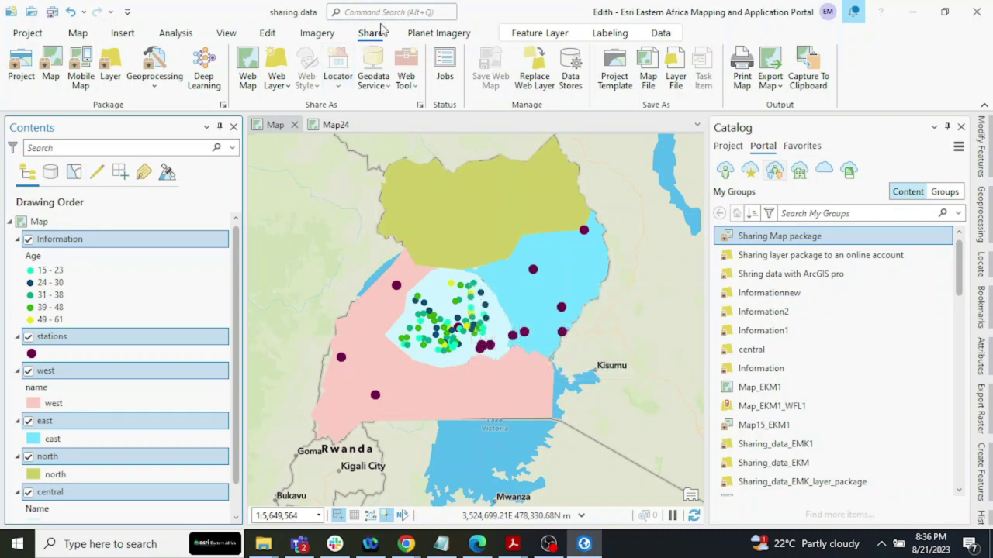
# Step: Share the map as a web map named 'Web map EMK1' and correct the summary to read 'This is'
pyautogui.click(248, 81)
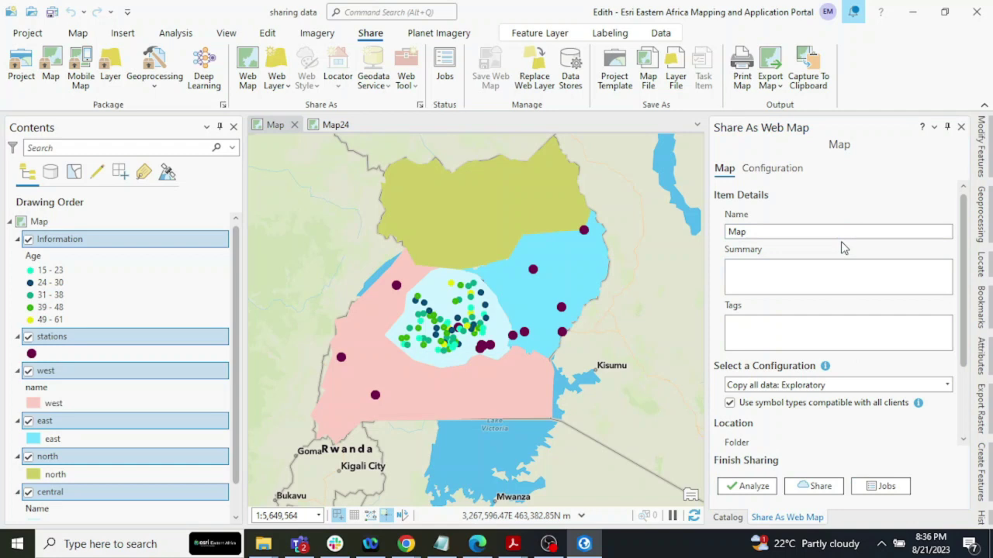
pyautogui.click(773, 231)
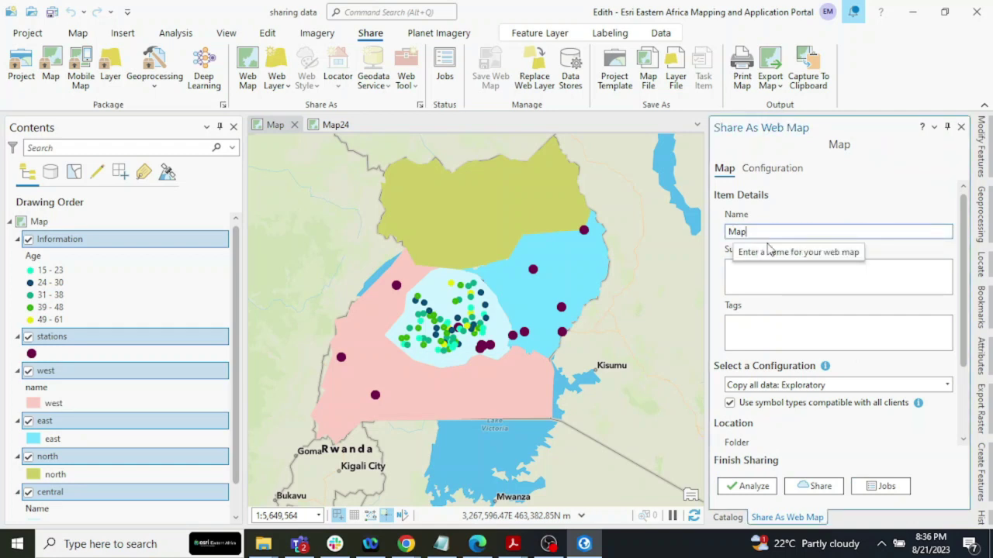
pyautogui.press('BackSpace')
pyautogui.press('BackSpace')
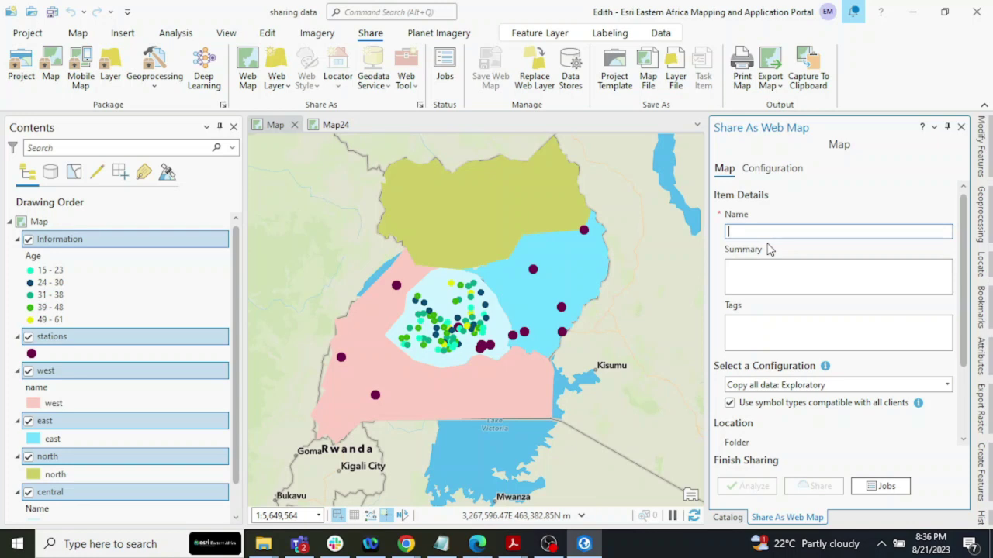
pyautogui.write('Web map EMK1')
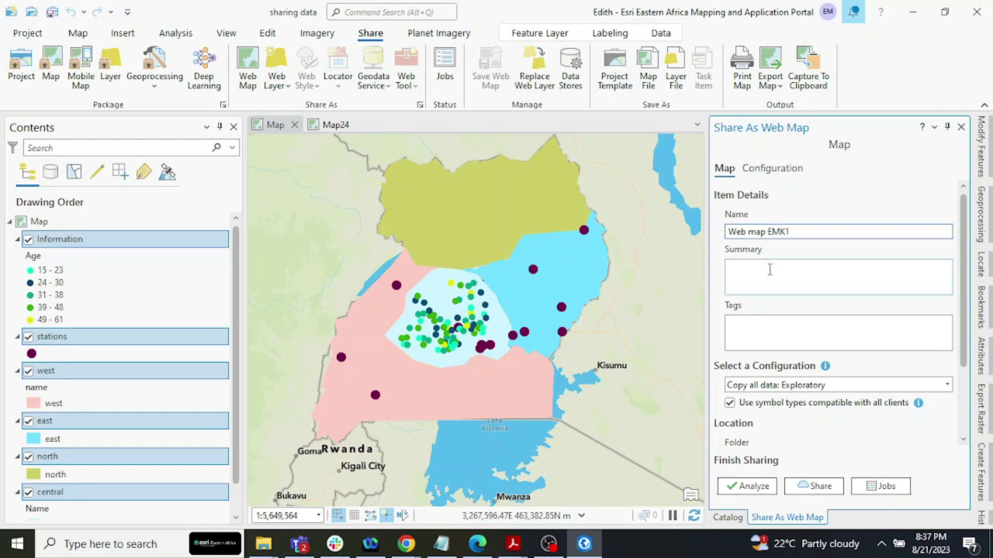
pyautogui.click(768, 273)
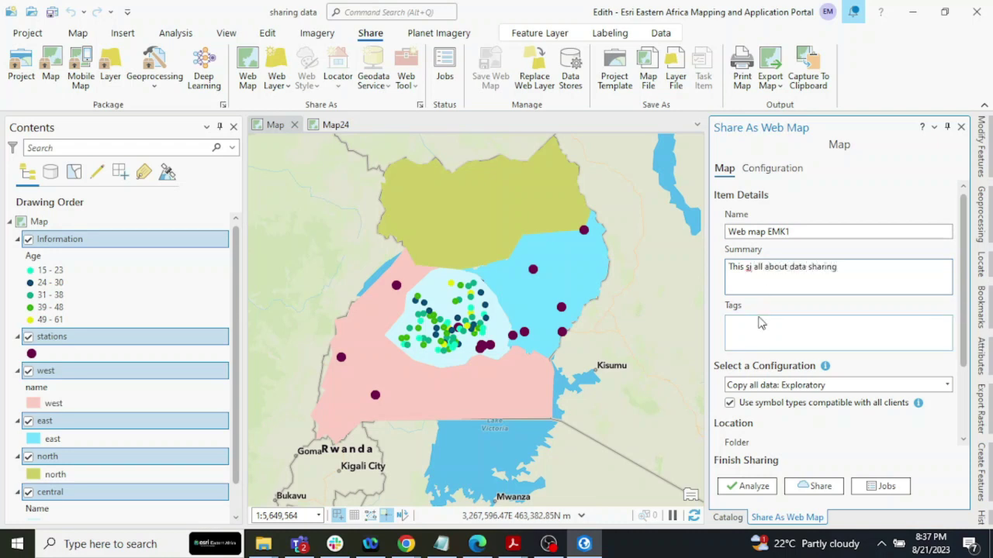
pyautogui.press('BackSpace')
pyautogui.press('Delete')
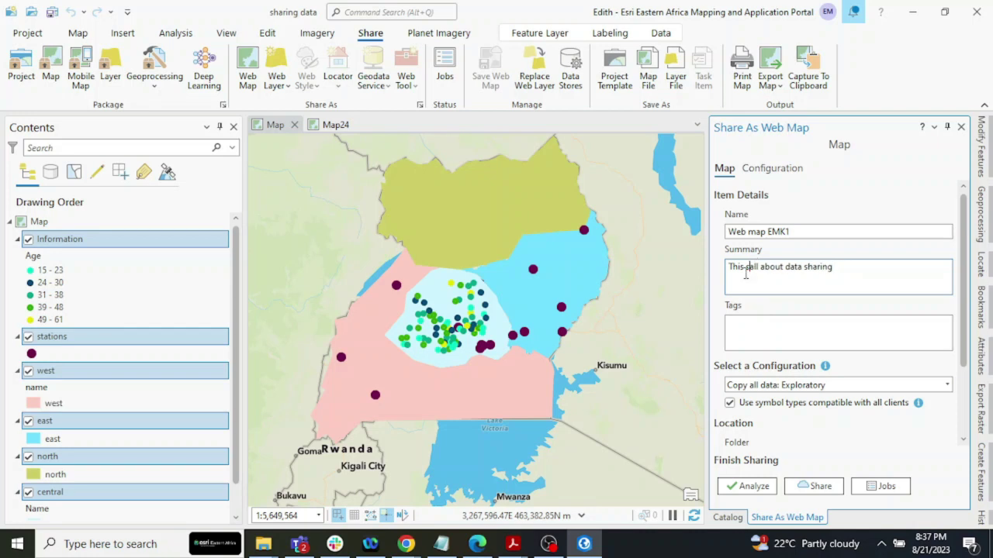
pyautogui.press('BackSpace')
pyautogui.write('is')
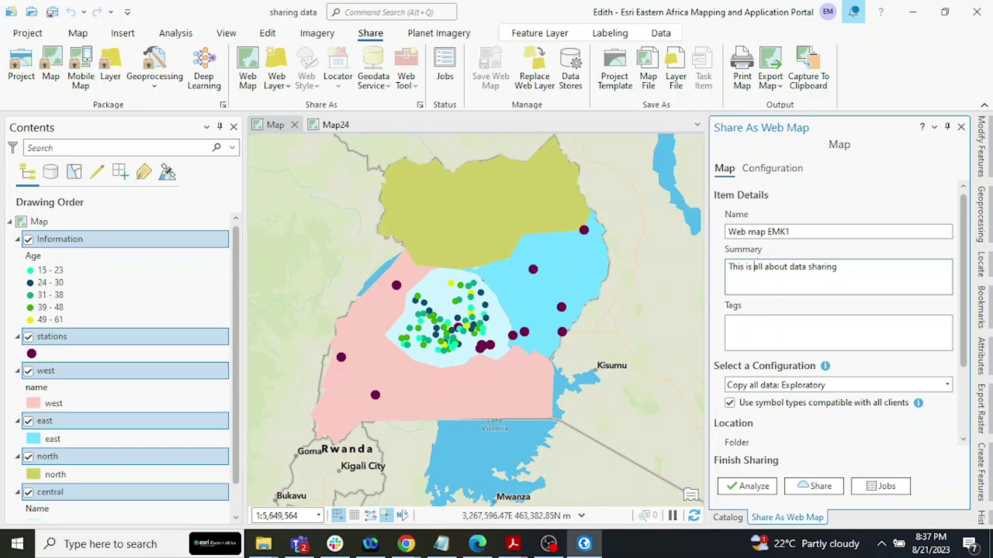
# Step: Tag the web map 'Web maps' and 'Data sharing', replacing the misspelled 'Web MPA' tag
pyautogui.click(739, 322)
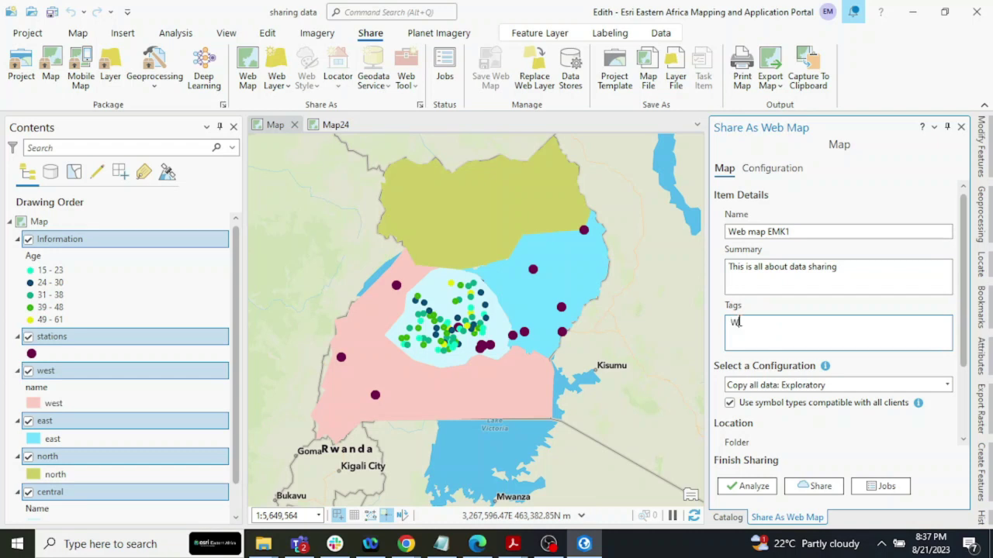
pyautogui.write('Web MPA')
pyautogui.press('Return')
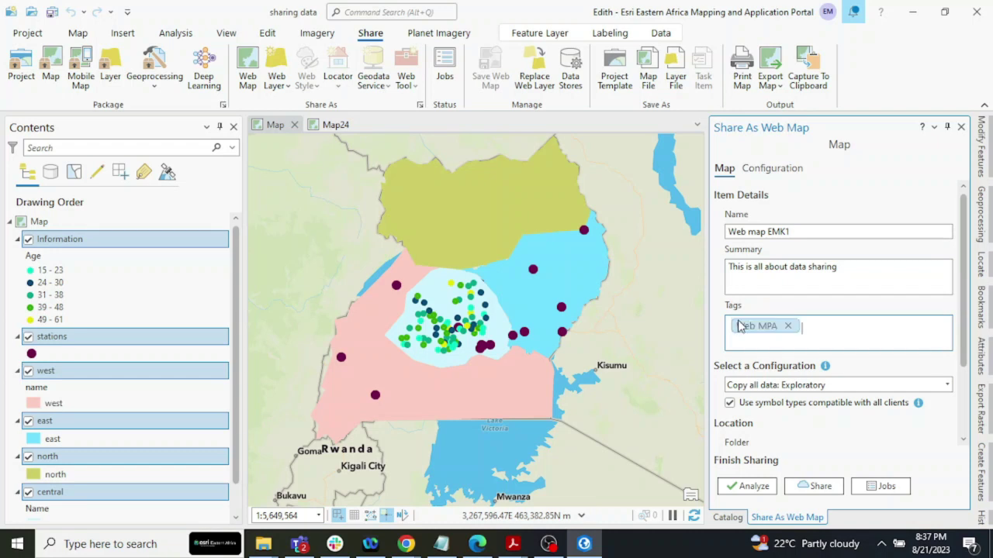
pyautogui.click(787, 325)
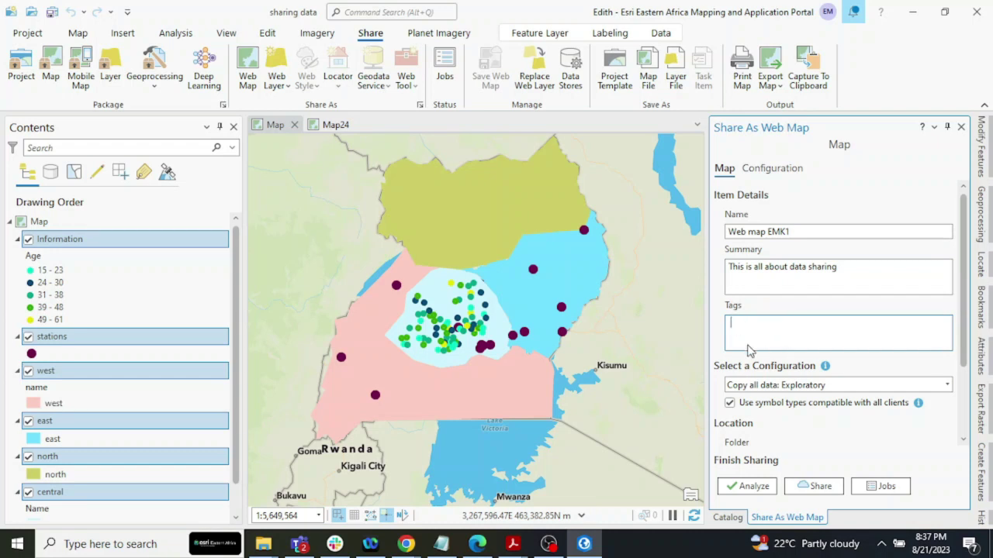
pyautogui.write('Web maps')
pyautogui.press('Return')
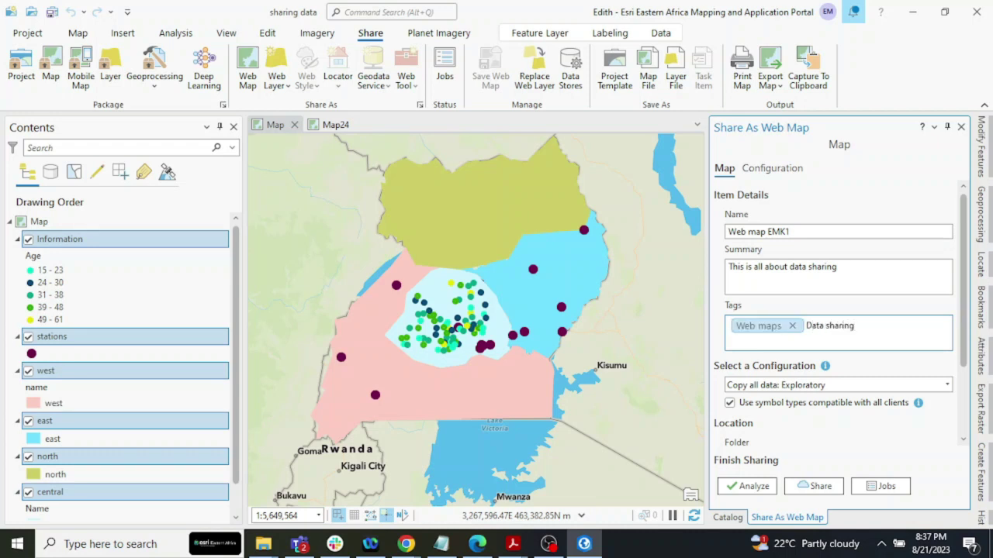
pyautogui.write('Data sharing')
pyautogui.press('Return')
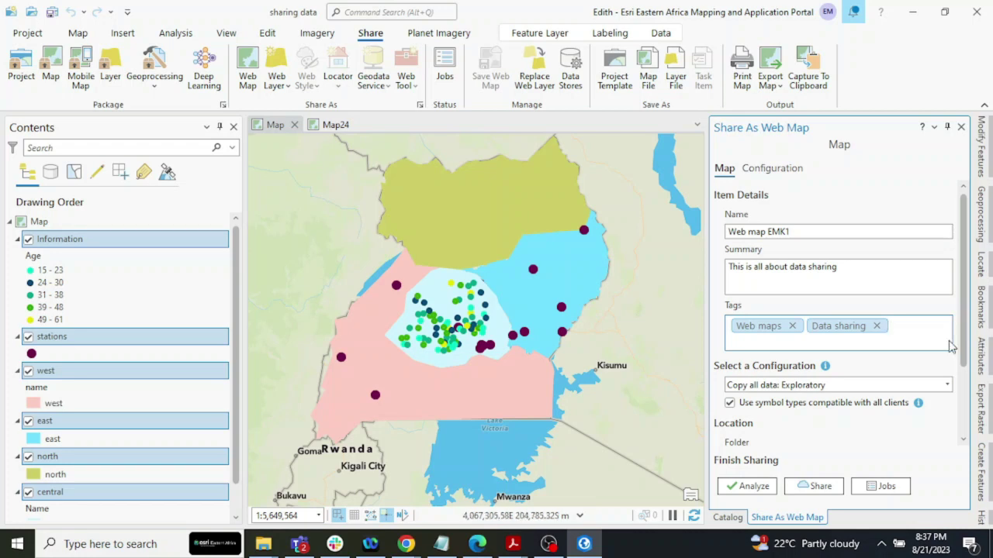
# Step: Save the web map to the root folder, review its groups, and analyze it
pyautogui.scroll(-2, 845, 427)
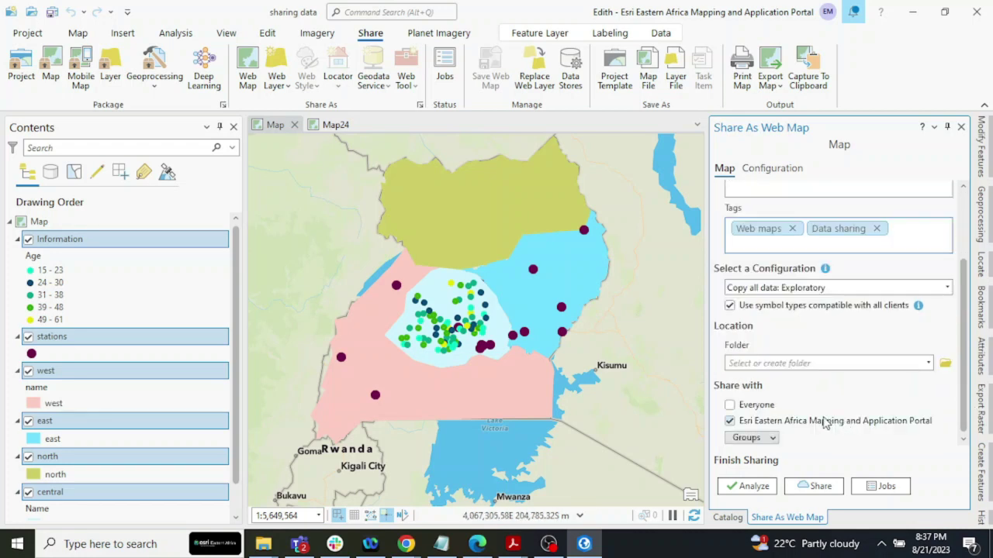
pyautogui.click(929, 364)
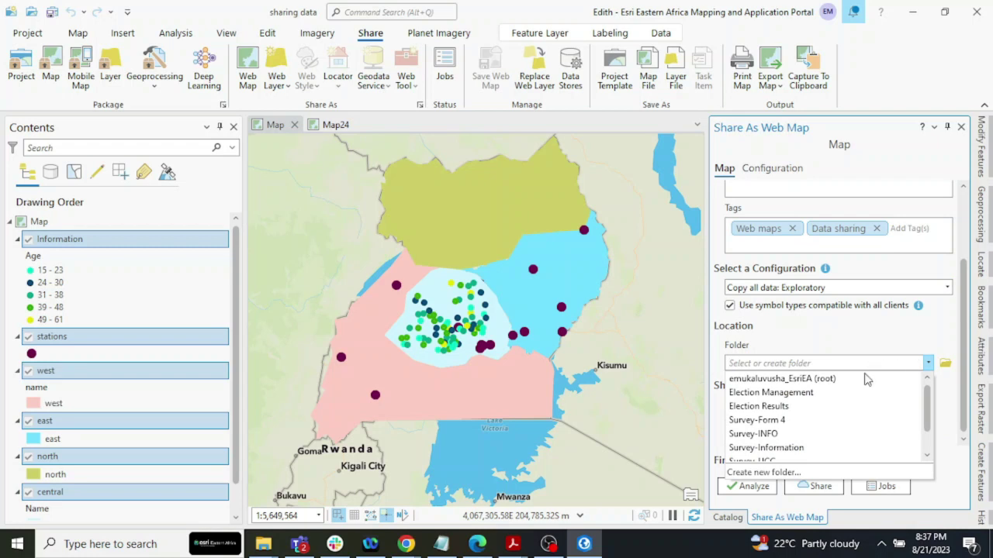
pyautogui.click(842, 381)
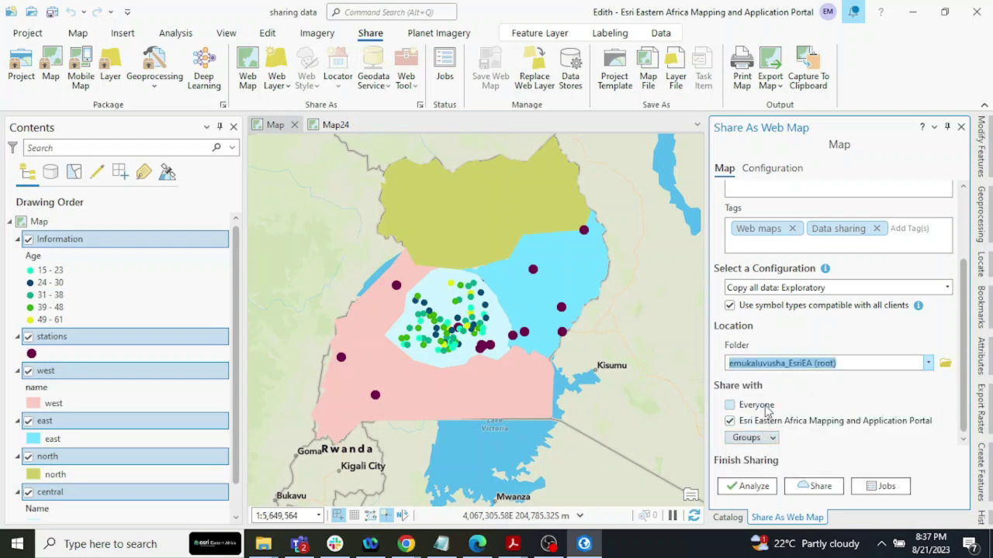
pyautogui.click(768, 438)
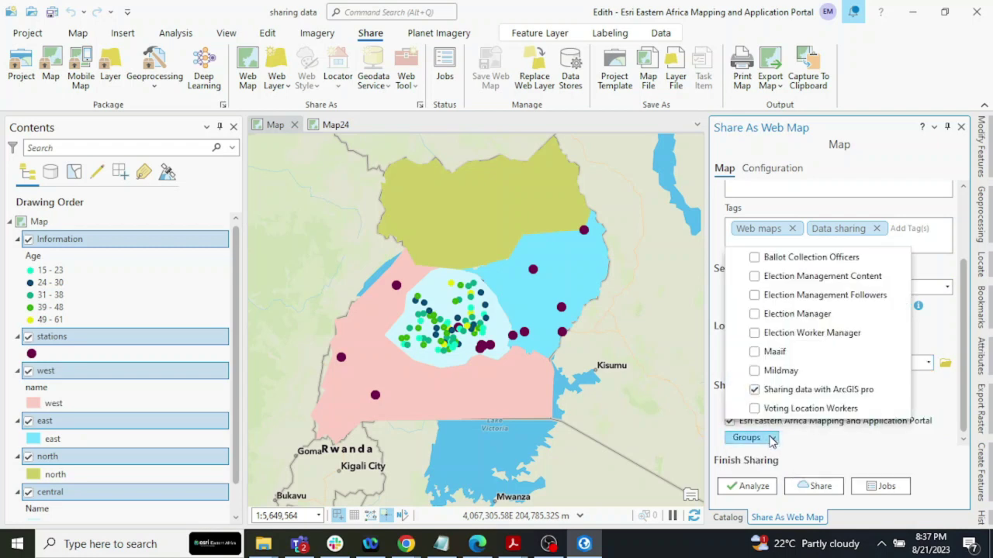
pyautogui.click(807, 451)
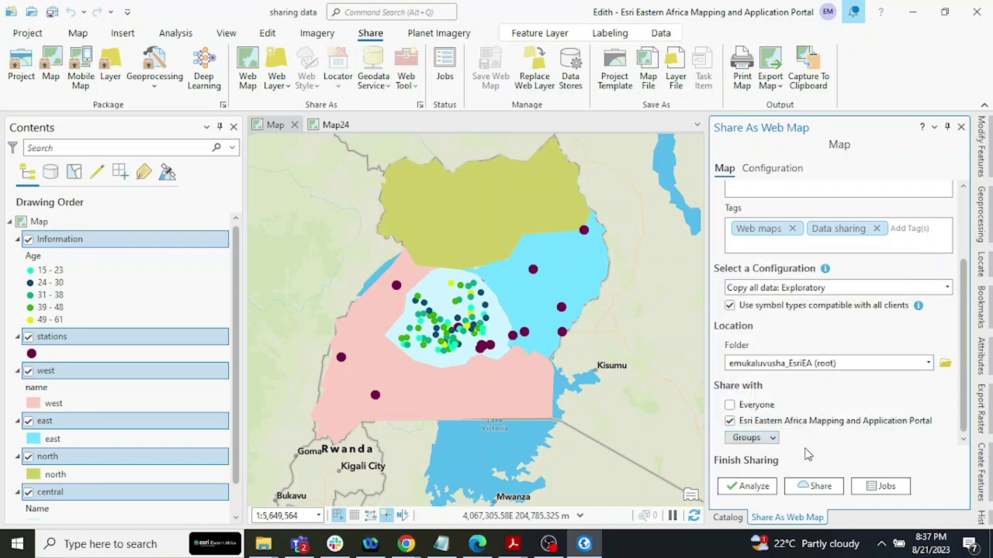
pyautogui.click(753, 486)
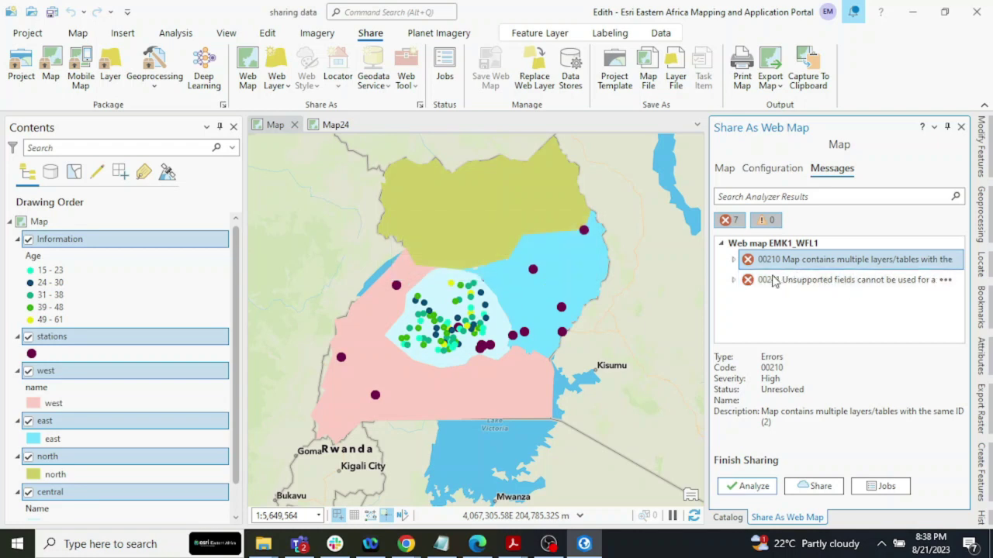
# Step: Expand the duplicate layer ID error and select the west and north layers in Contents
pyautogui.moveTo(848, 270)
pyautogui.click(735, 261)
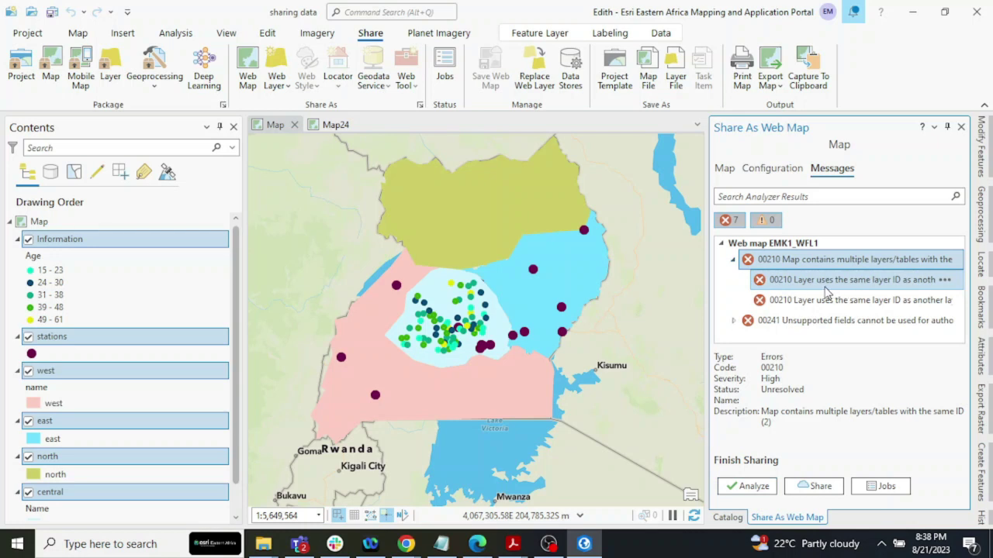
pyautogui.click(945, 280)
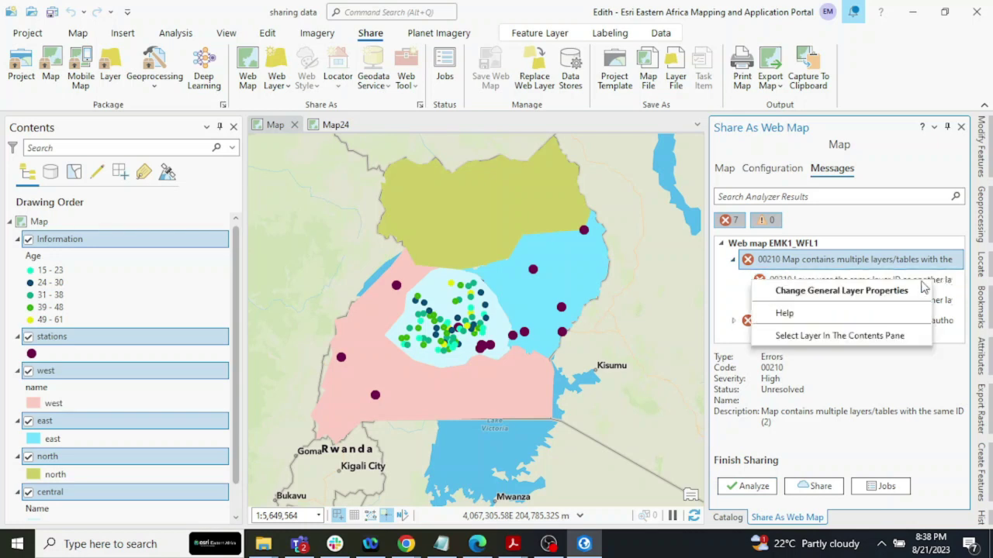
pyautogui.click(830, 338)
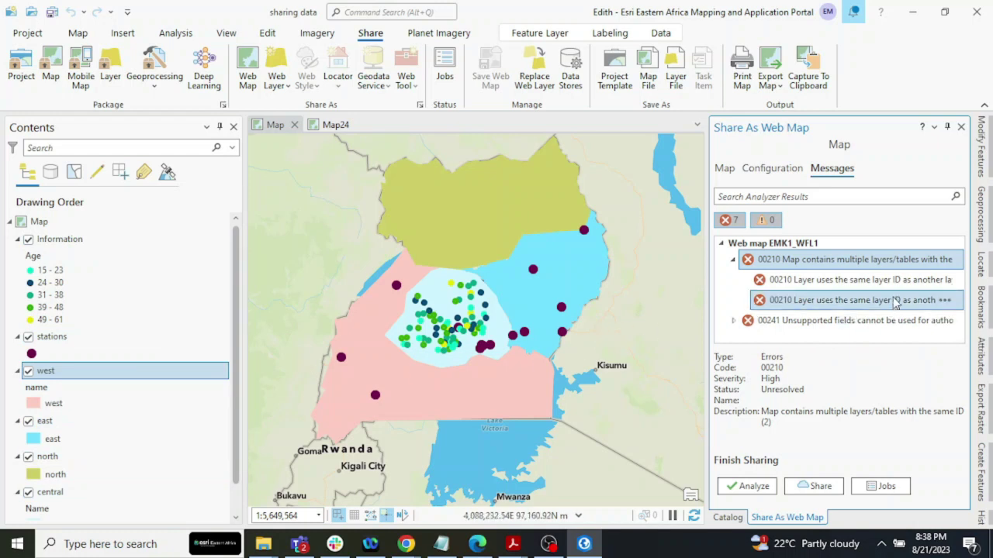
pyautogui.click(943, 302)
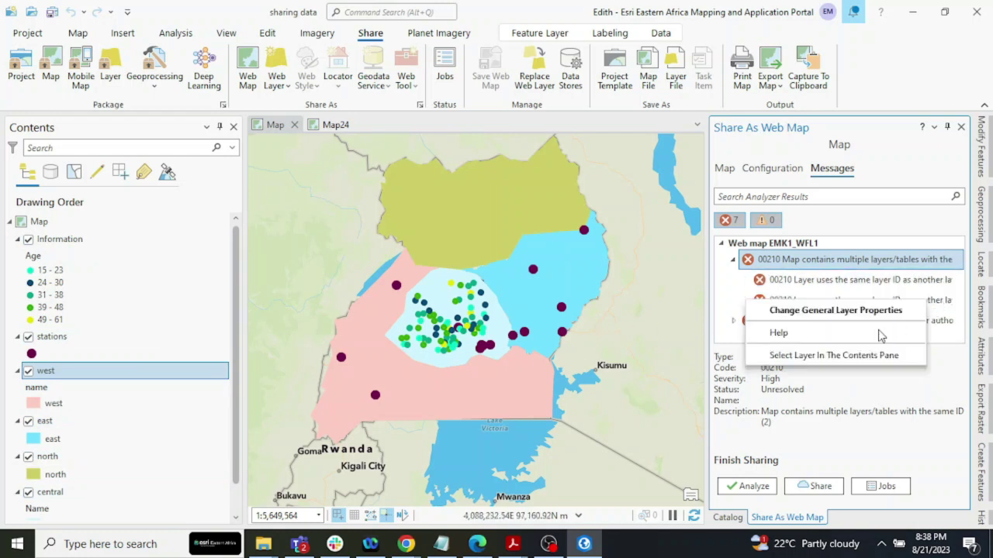
pyautogui.click(779, 356)
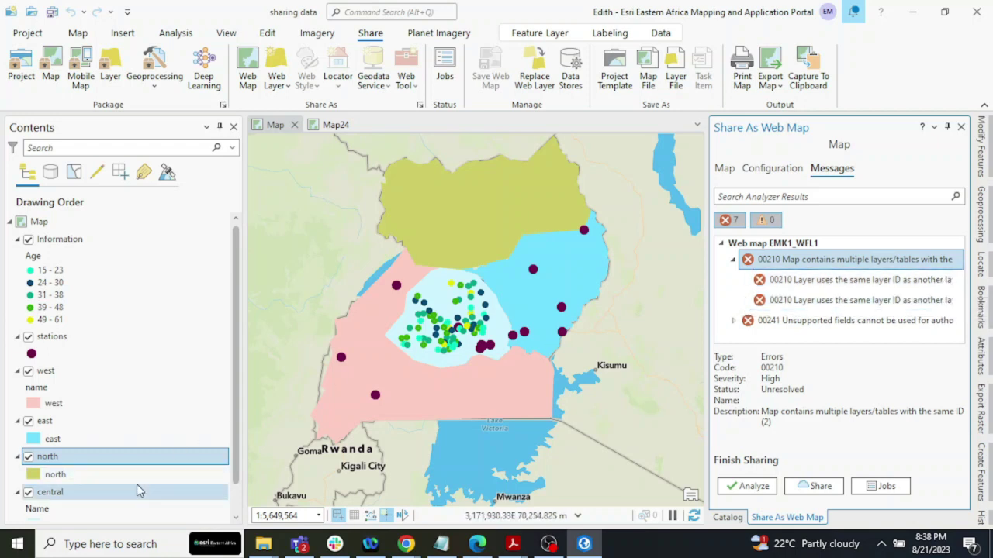
# Step: Change the north layer's ID to 7 in its General properties
pyautogui.click(154, 455)
pyautogui.rightClick(153, 456)
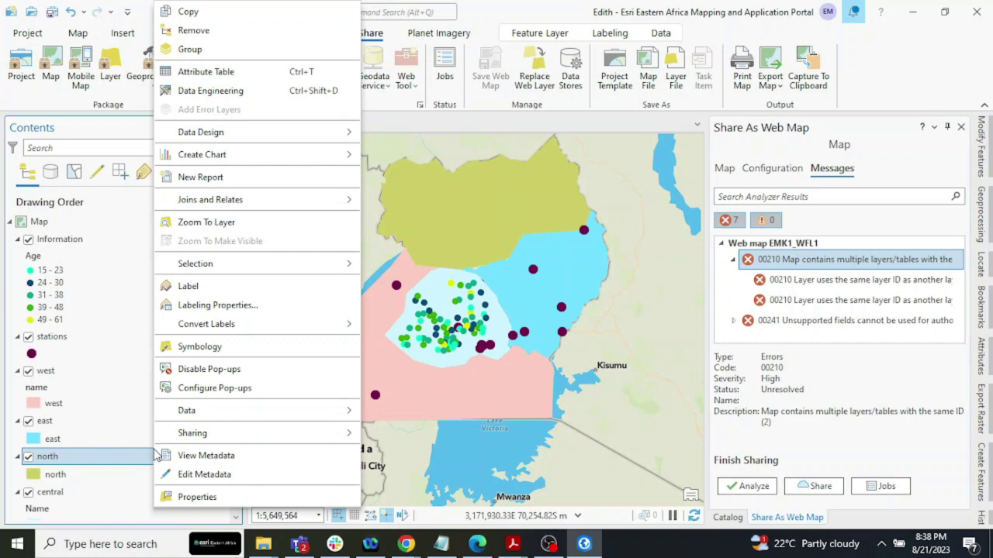
pyautogui.click(198, 496)
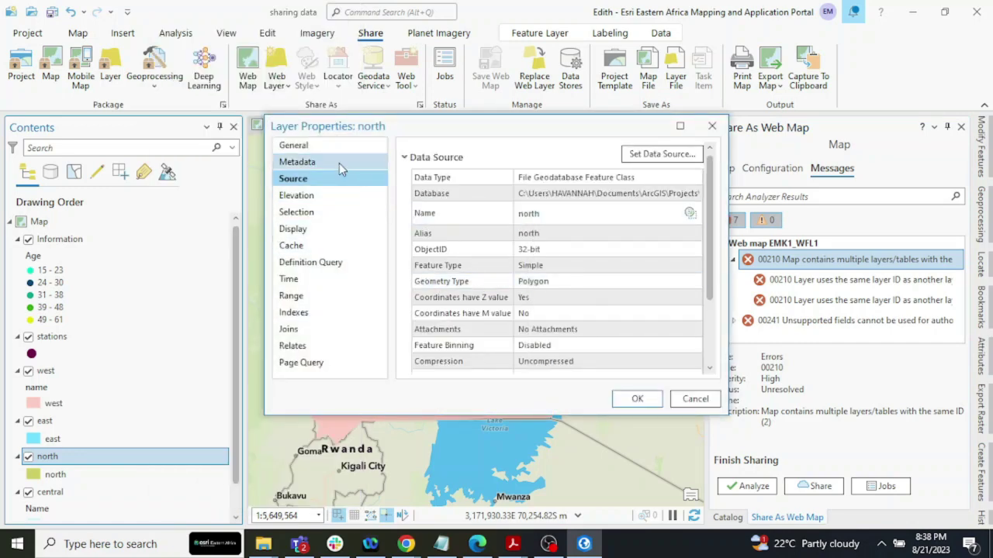
pyautogui.click(330, 152)
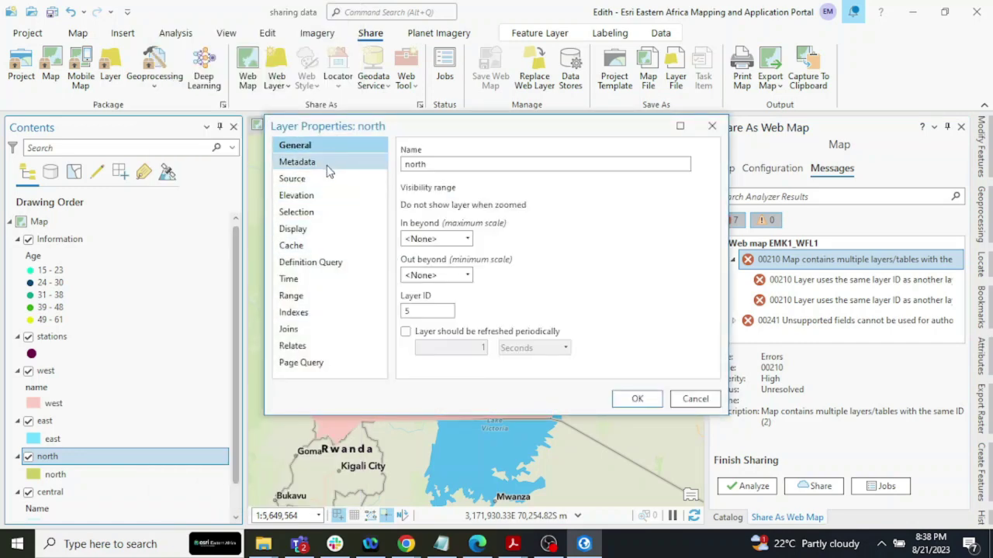
pyautogui.click(419, 311)
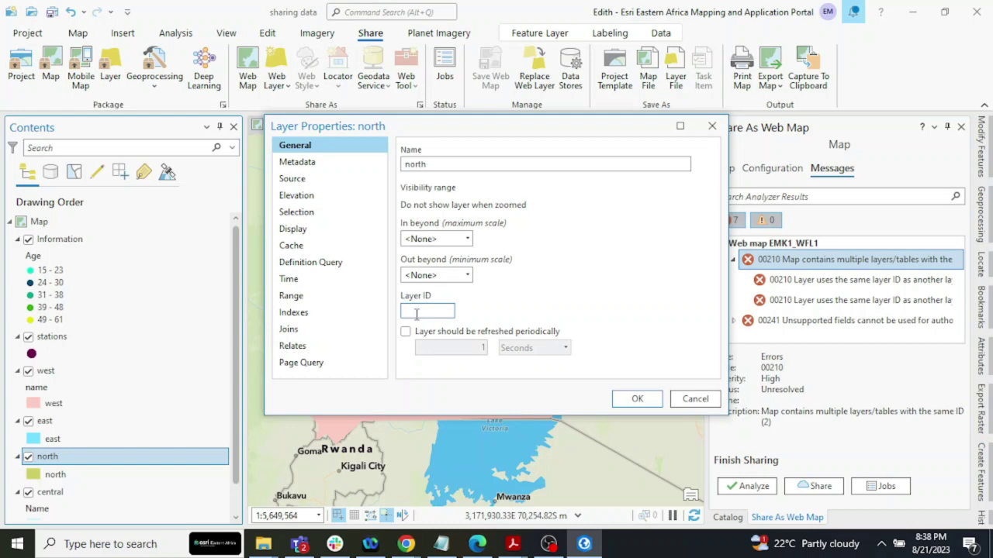
pyautogui.write('7')
pyautogui.click(630, 400)
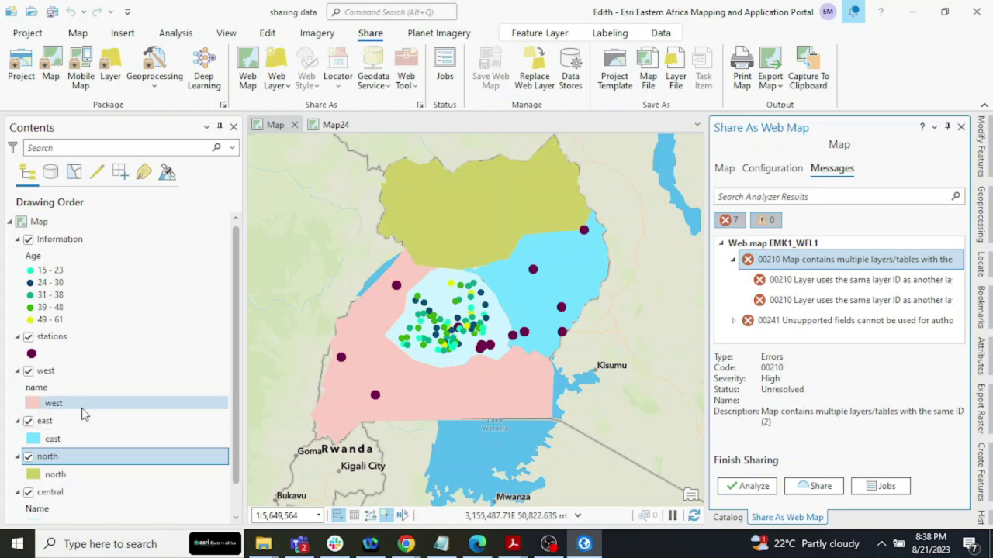
# Step: Check the west layer's properties to confirm it uses layer ID 5
pyautogui.rightClick(34, 404)
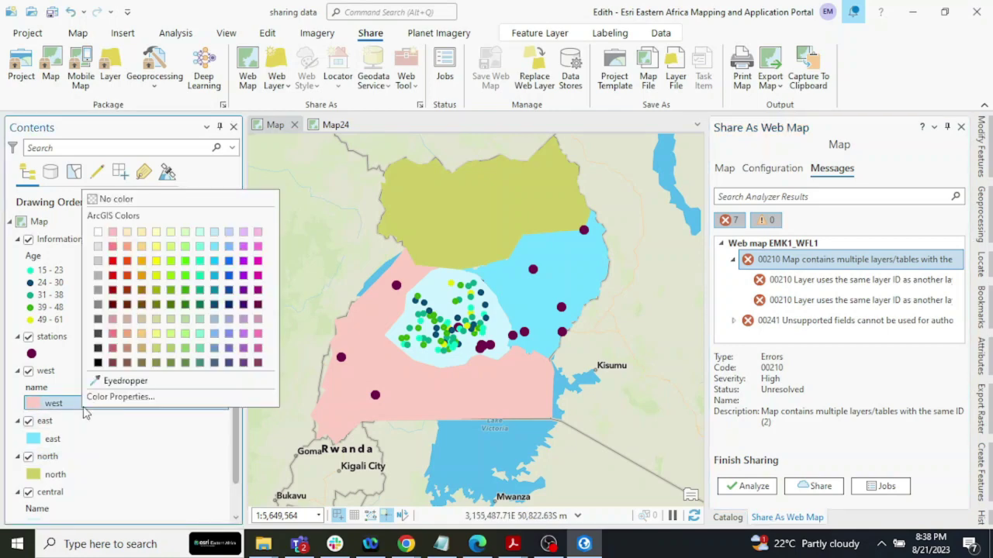
pyautogui.click(48, 372)
pyautogui.rightClick(47, 372)
pyautogui.click(133, 494)
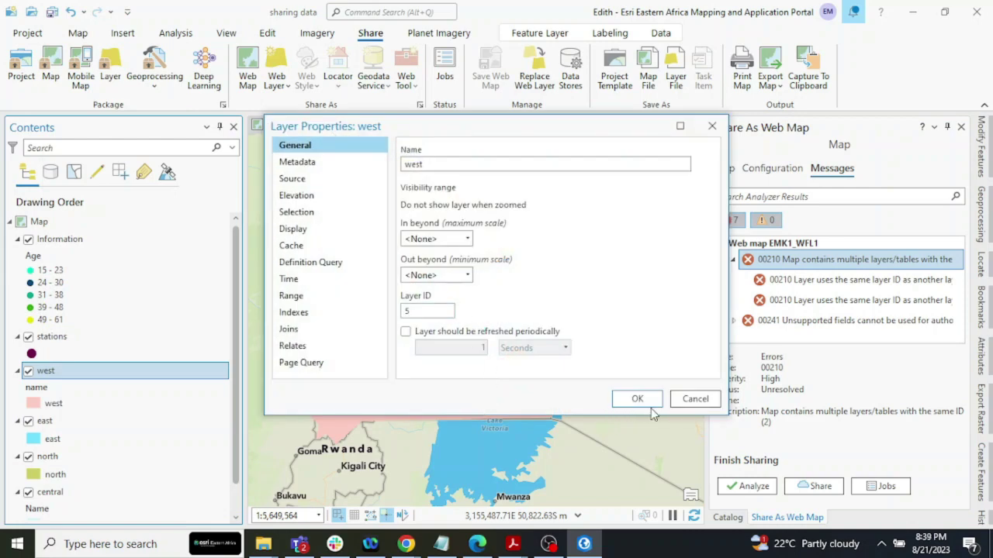
pyautogui.click(637, 398)
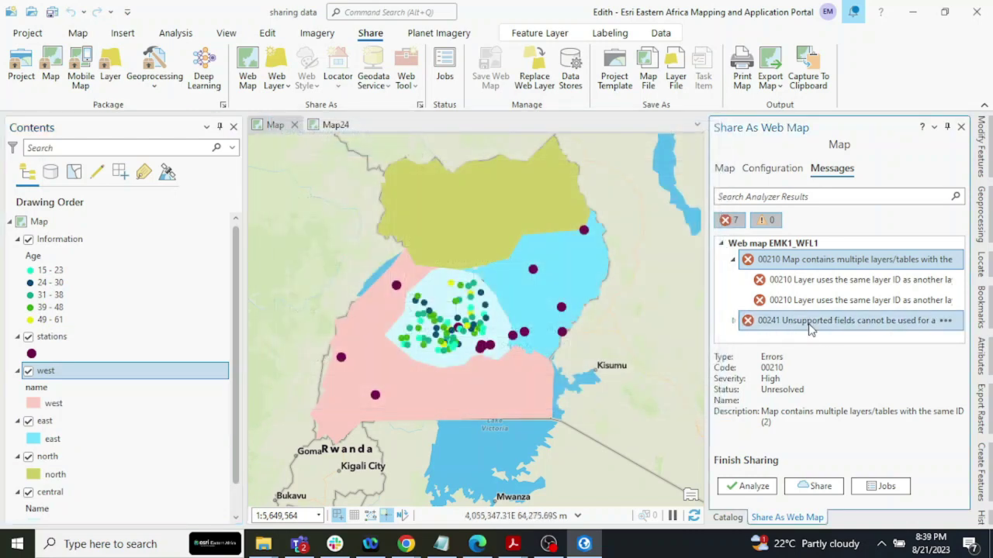
# Step: Expand the unsupported fields error and locate the layer behind the Shape_Length error
pyautogui.click(734, 320)
pyautogui.scroll(-3, 837, 310)
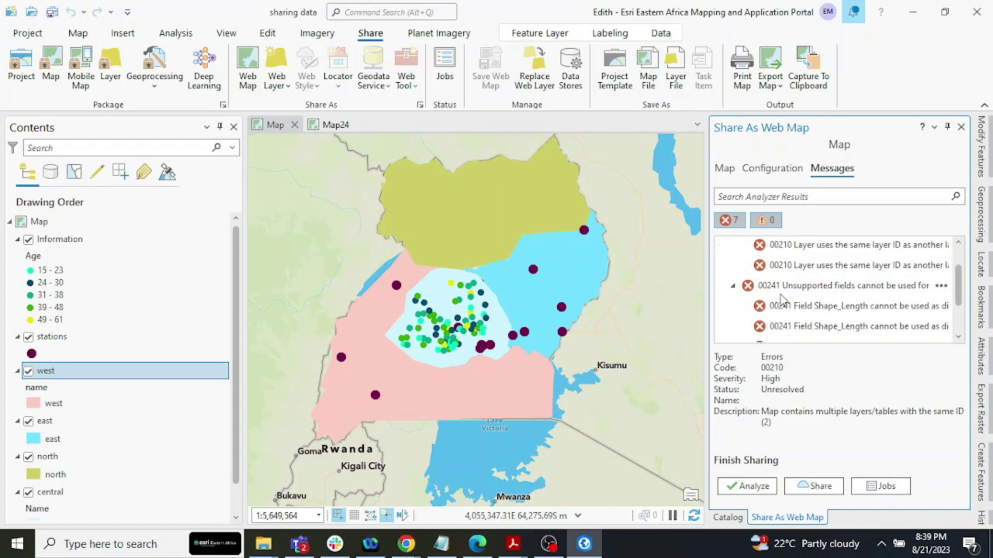
pyautogui.click(940, 292)
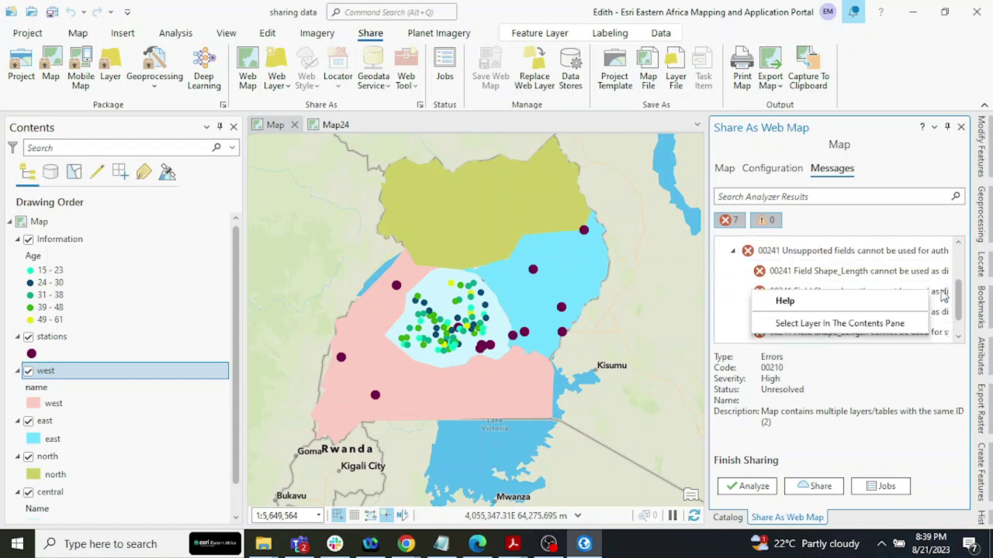
pyautogui.click(846, 324)
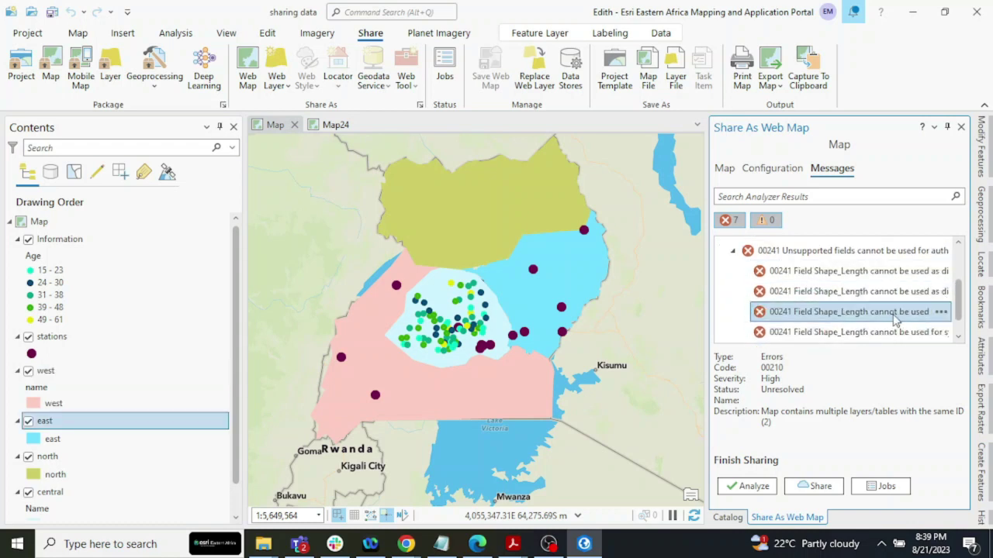
# Step: Set the display field of the east and west layers to name
pyautogui.rightClick(131, 425)
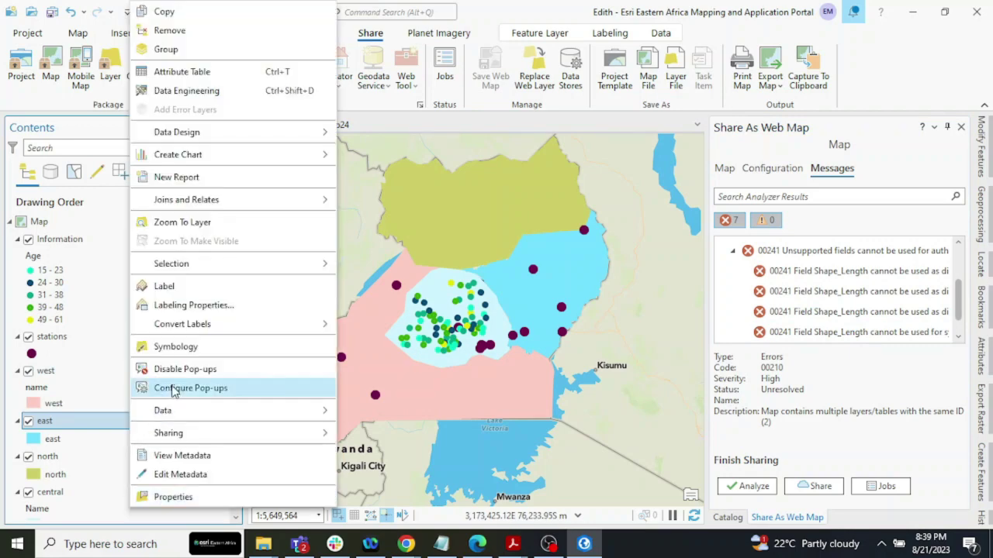
pyautogui.click(183, 489)
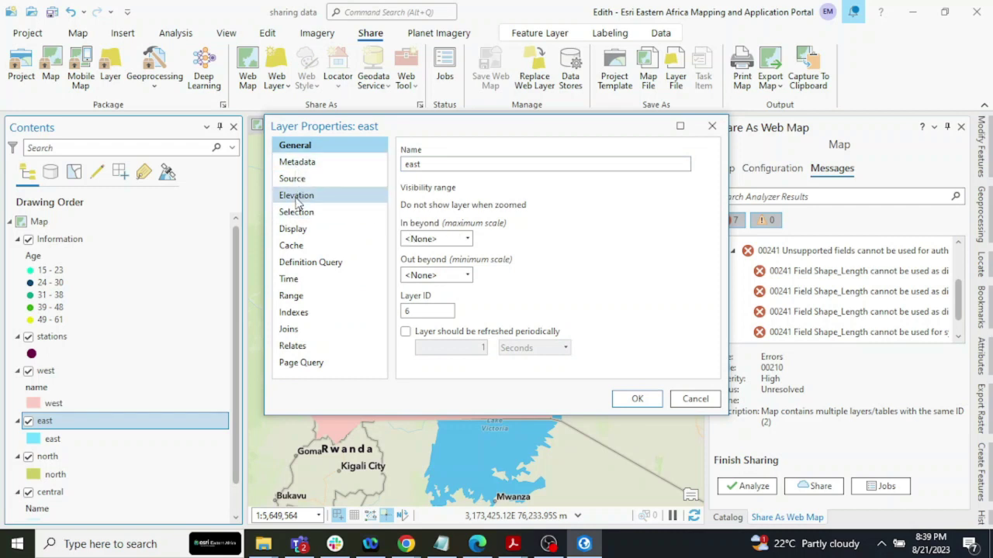
pyautogui.click(295, 230)
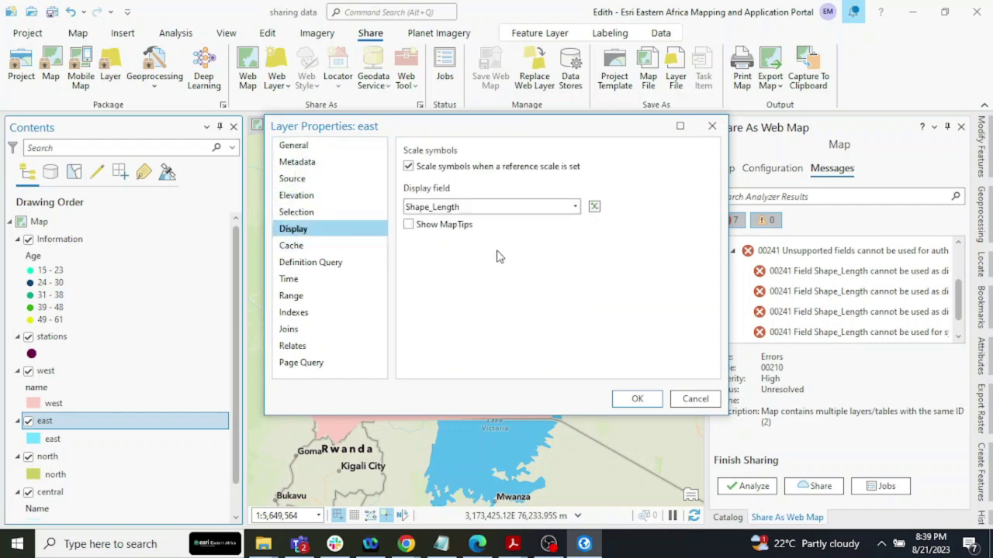
pyautogui.click(574, 206)
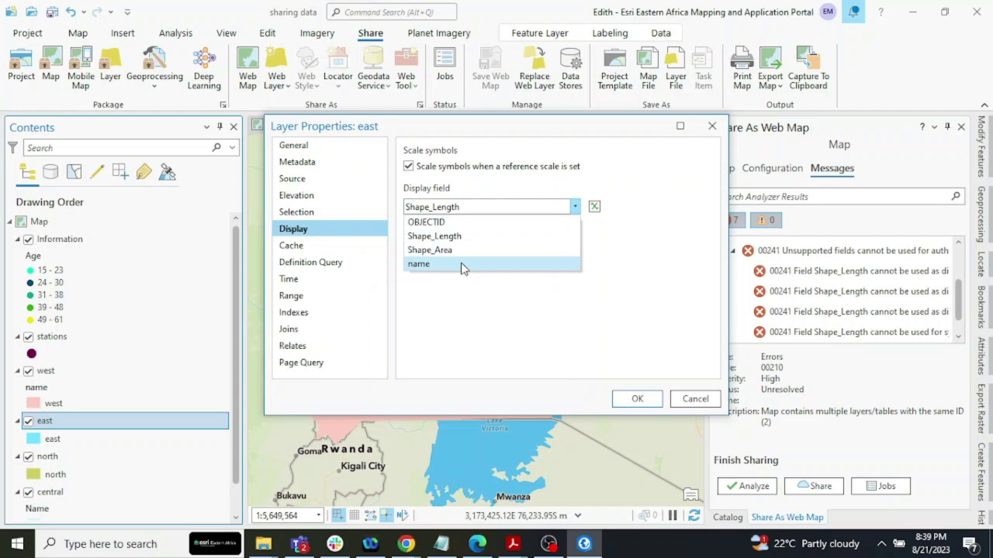
pyautogui.click(461, 265)
pyautogui.click(637, 398)
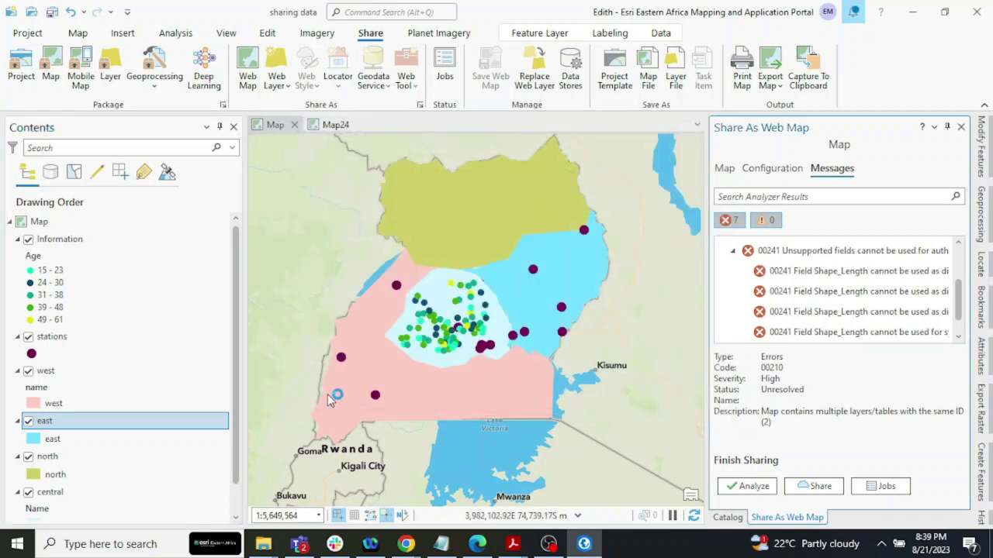
pyautogui.rightClick(70, 369)
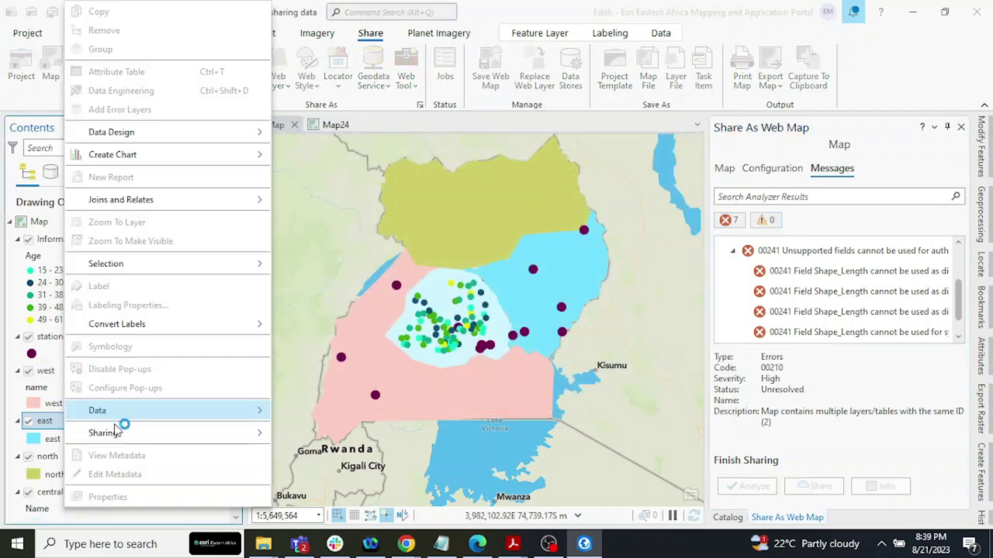
pyautogui.rightClick(53, 371)
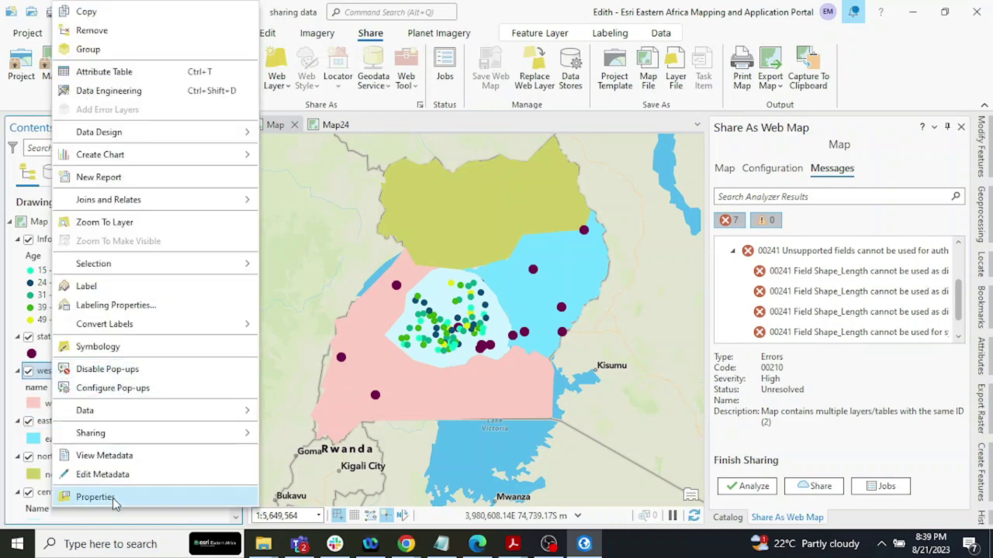
pyautogui.click(113, 498)
pyautogui.click(574, 207)
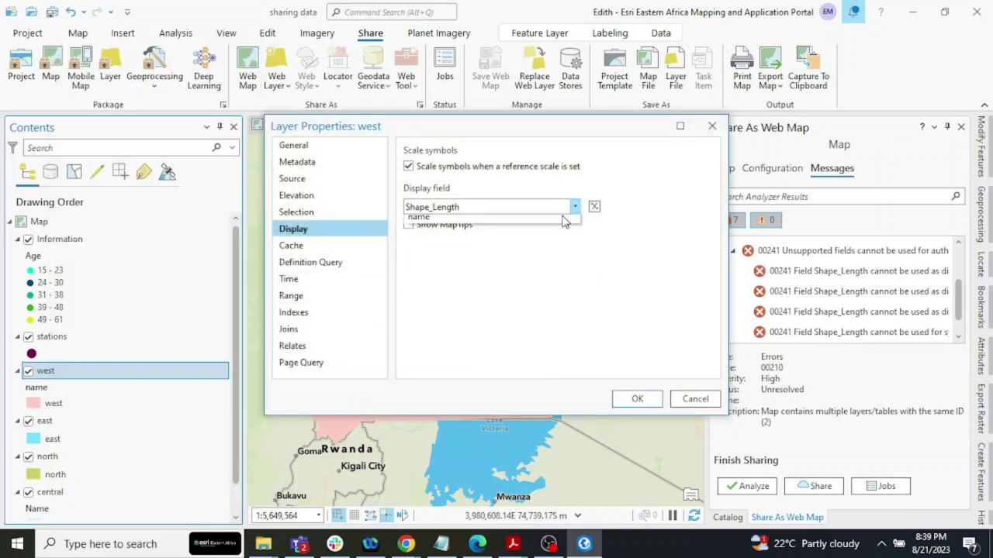
pyautogui.click(442, 265)
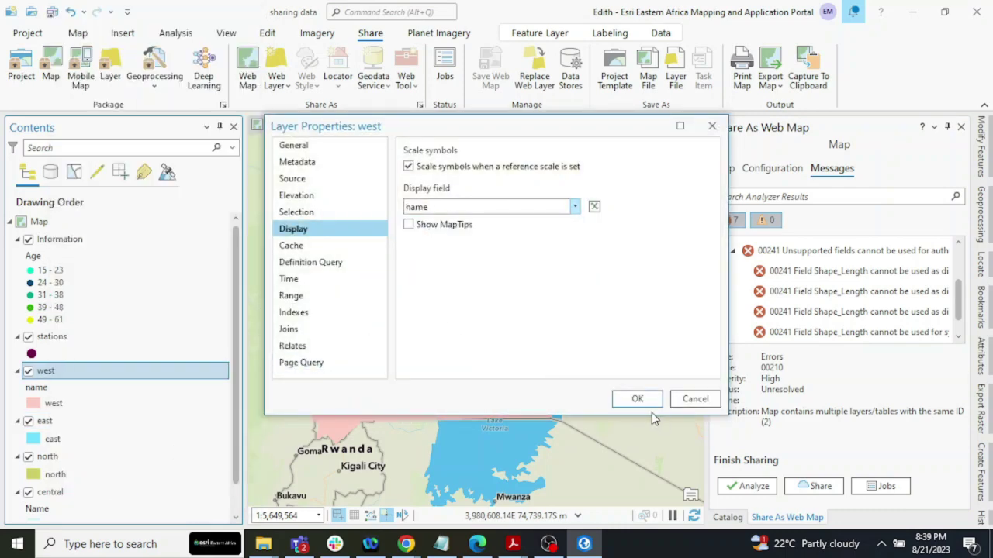
pyautogui.click(637, 399)
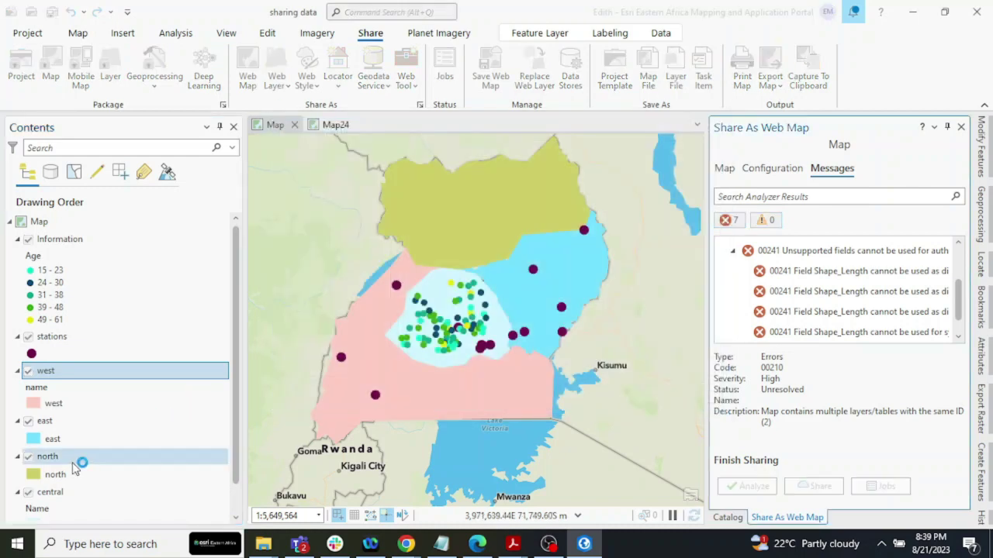
# Step: Set the north and central layers' display fields to Name, then share the web map again
pyautogui.rightClick(82, 464)
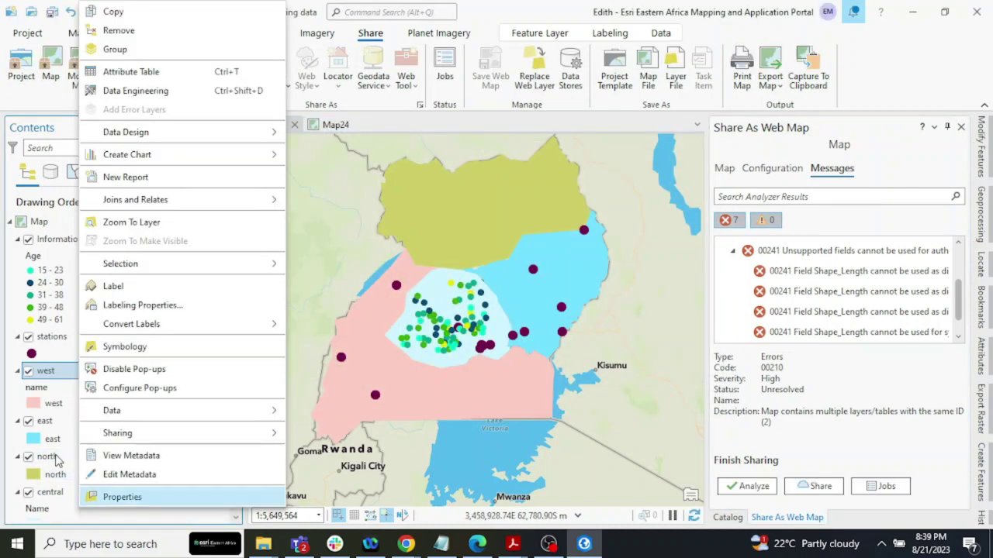
pyautogui.click(98, 496)
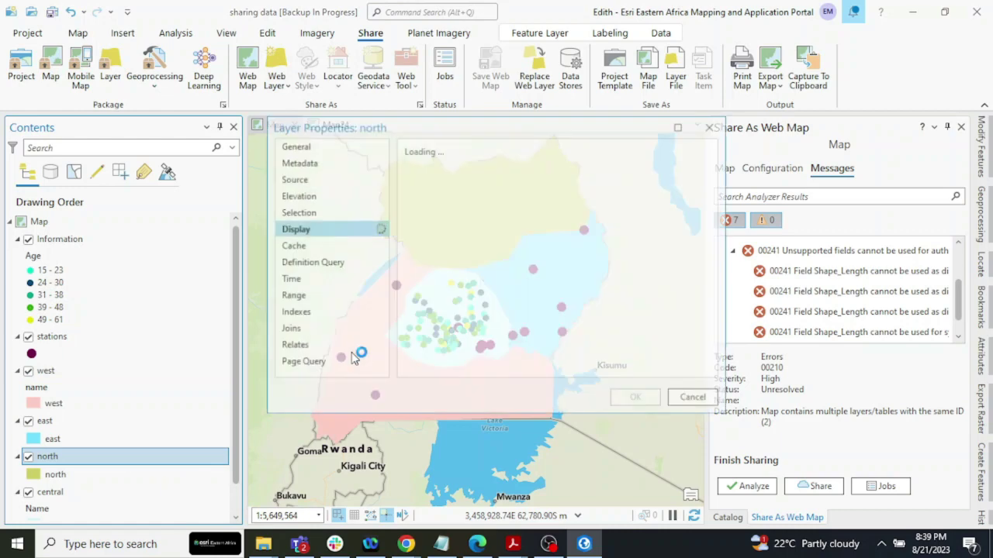
pyautogui.click(575, 208)
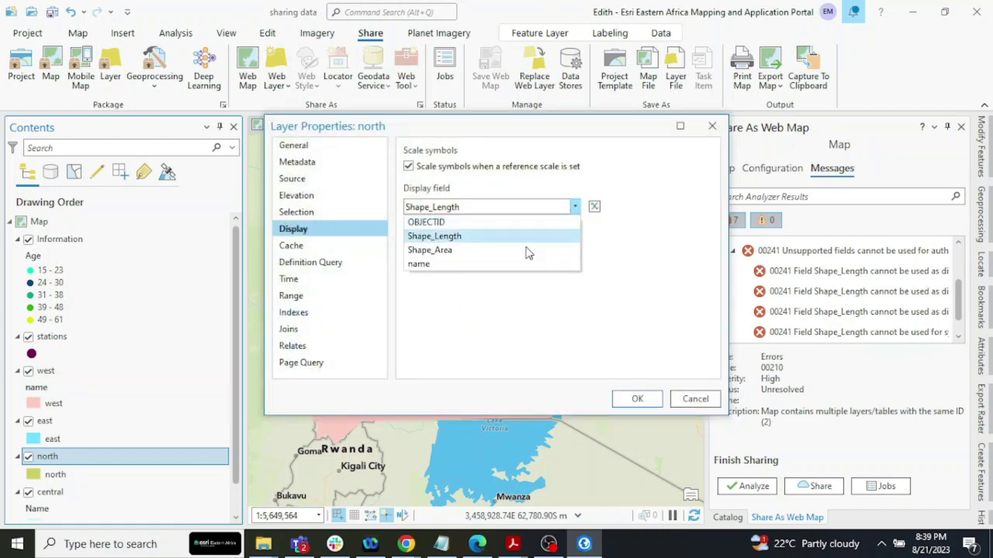
pyautogui.click(461, 266)
pyautogui.click(637, 399)
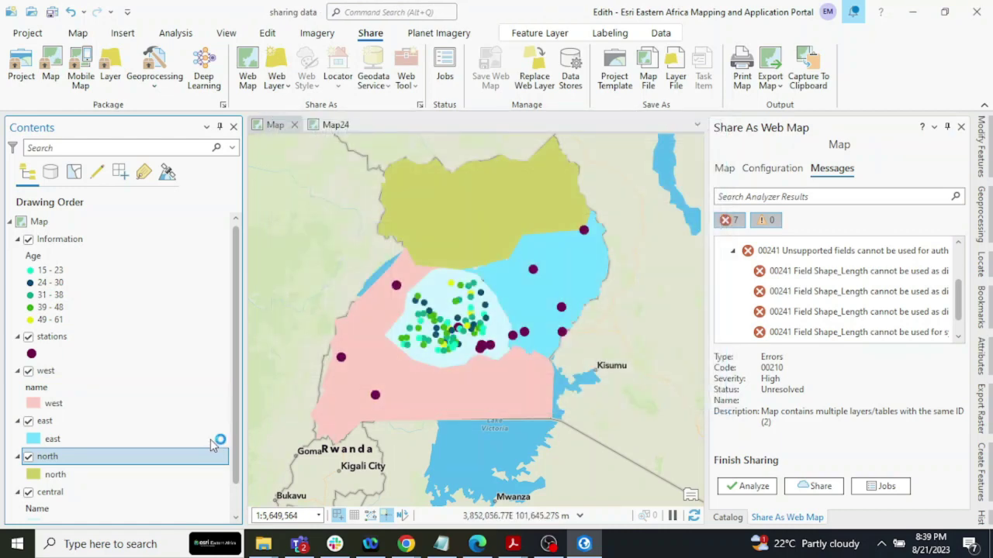
pyautogui.rightClick(199, 493)
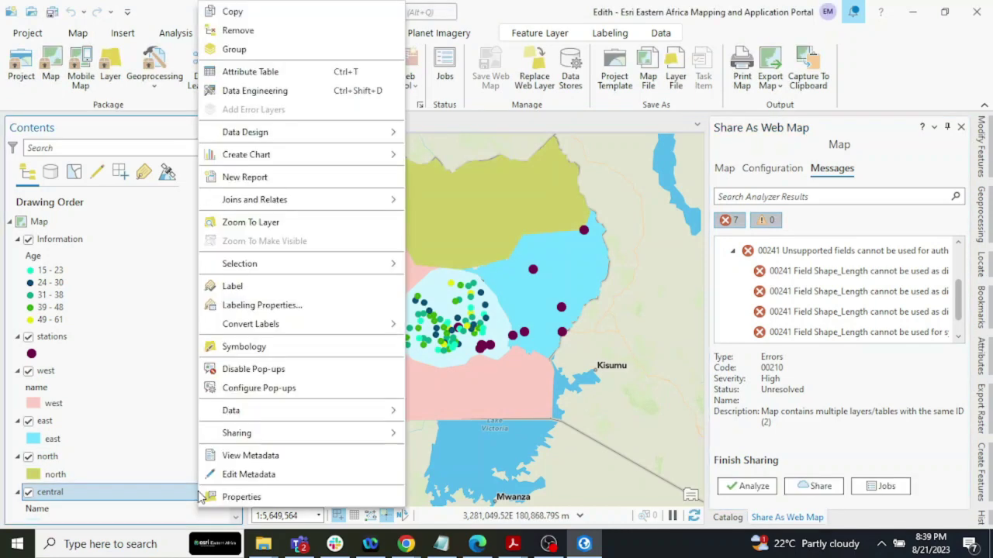
pyautogui.click(266, 495)
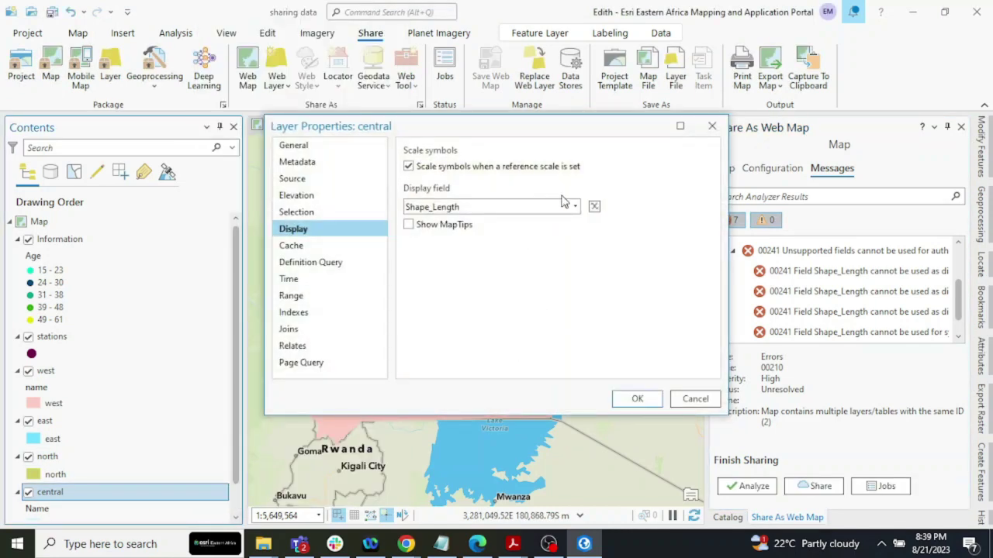
pyautogui.click(571, 208)
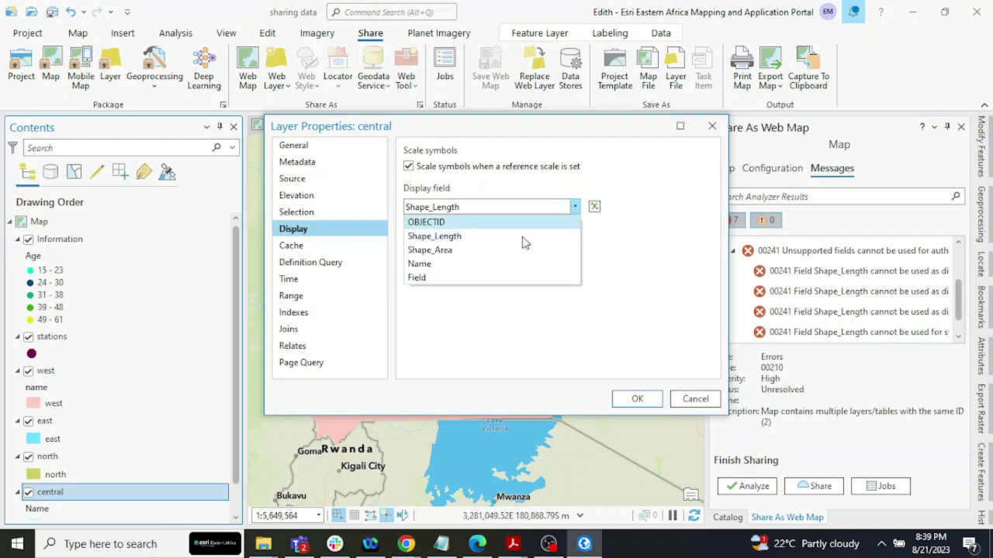
pyautogui.click(463, 266)
pyautogui.click(635, 399)
pyautogui.click(813, 485)
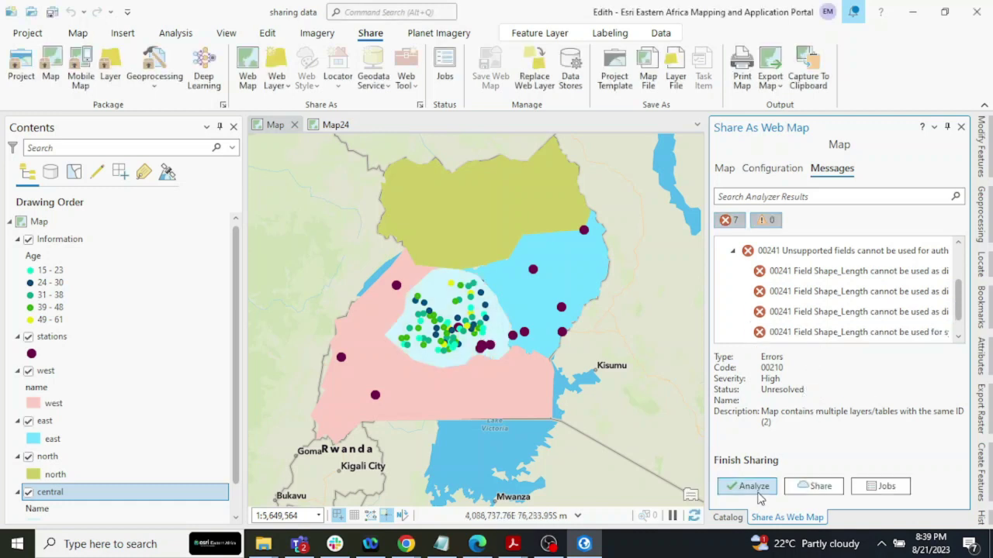
# Step: Re-analyze, then fix the Shape_Length error by symbolizing the north layer on its name field
pyautogui.click(752, 486)
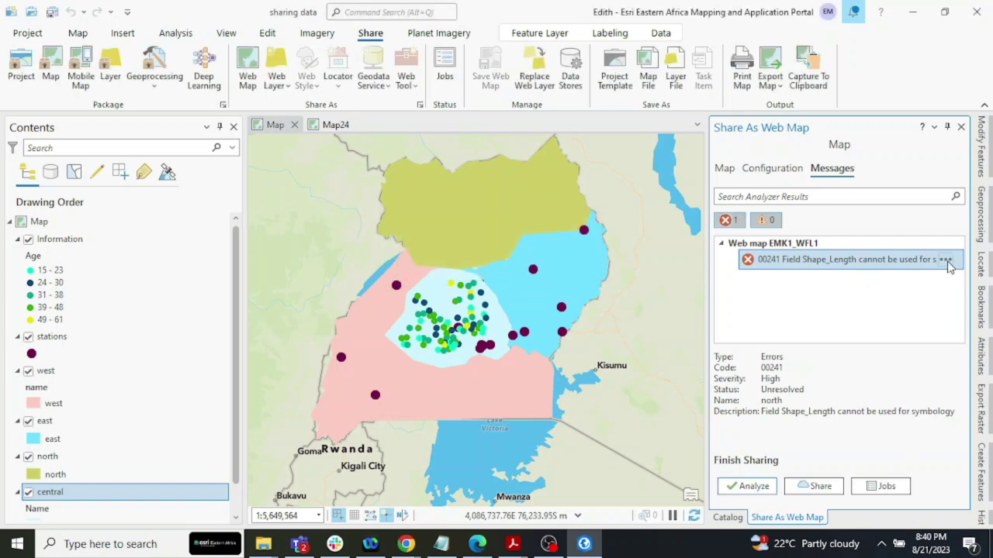
pyautogui.click(945, 265)
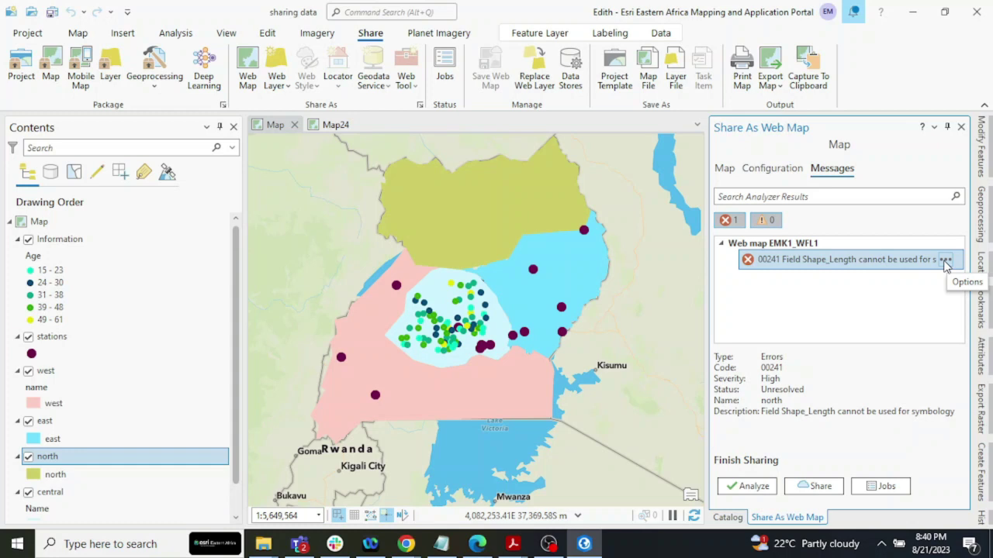
pyautogui.click(946, 263)
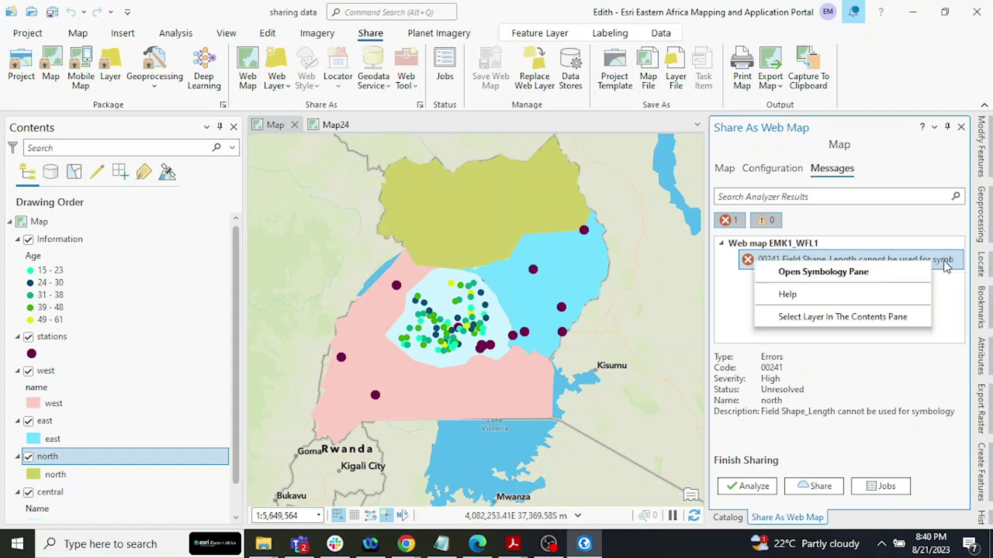
pyautogui.click(859, 273)
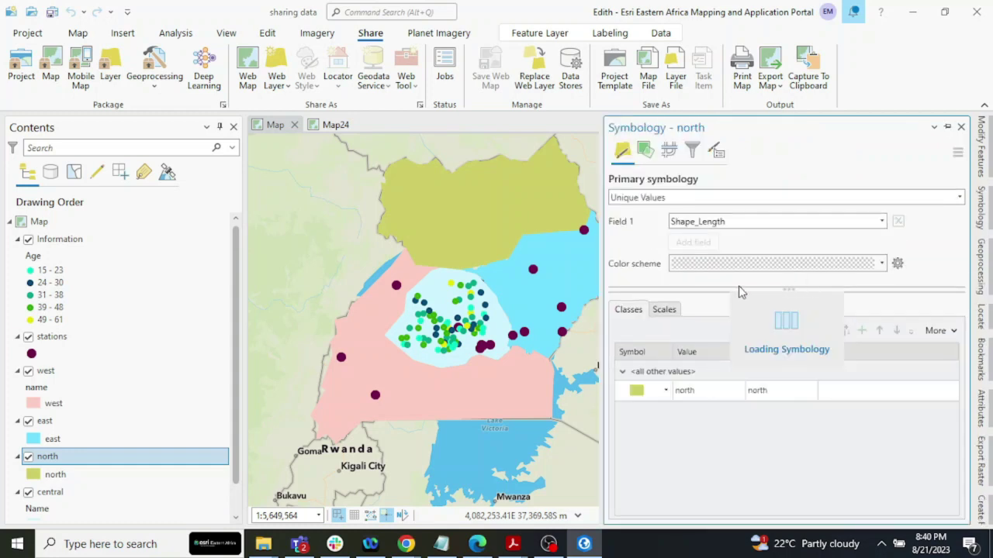
pyautogui.click(882, 221)
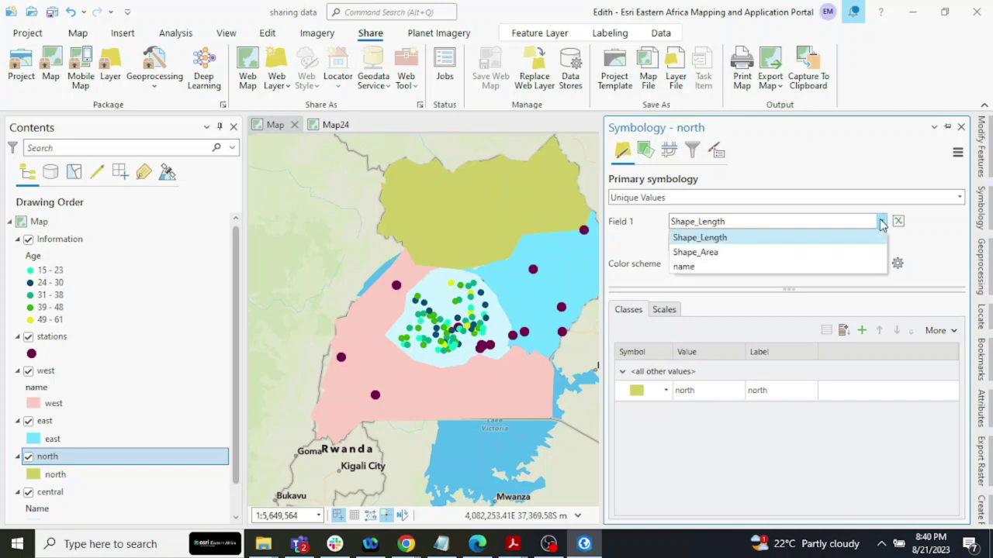
pyautogui.click(757, 267)
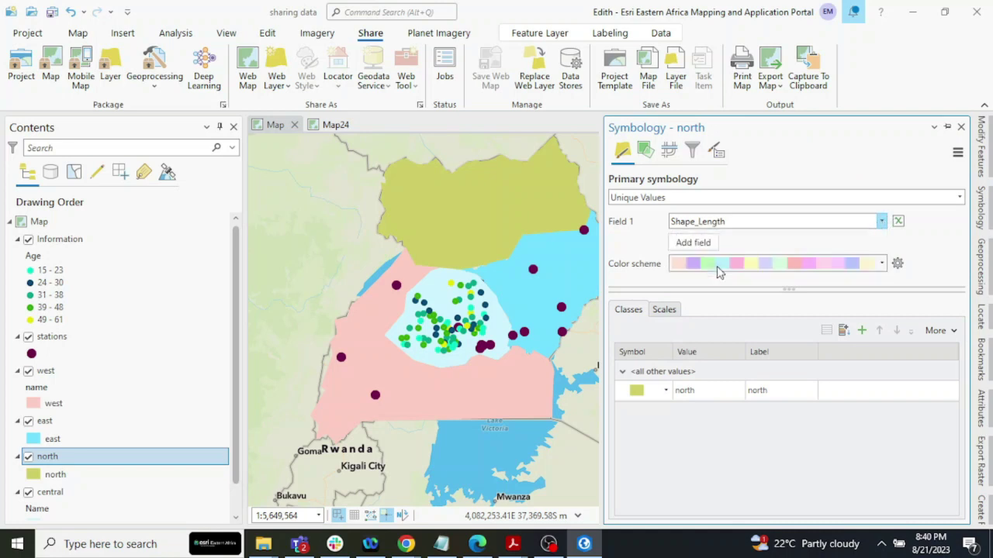
pyautogui.click(961, 128)
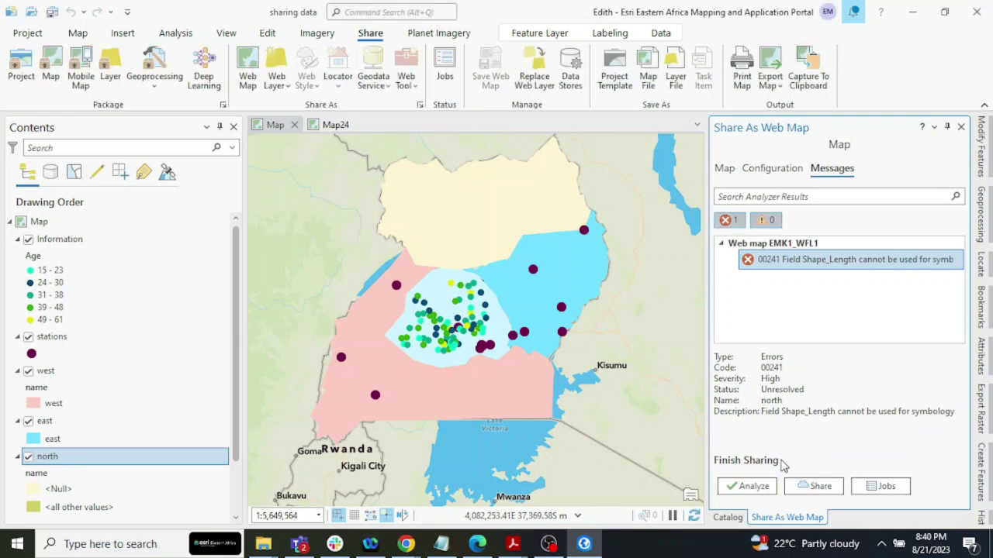
# Step: Re-analyze to confirm zero errors, publish the Uganda regions web map, and close the sharing pane
pyautogui.click(748, 486)
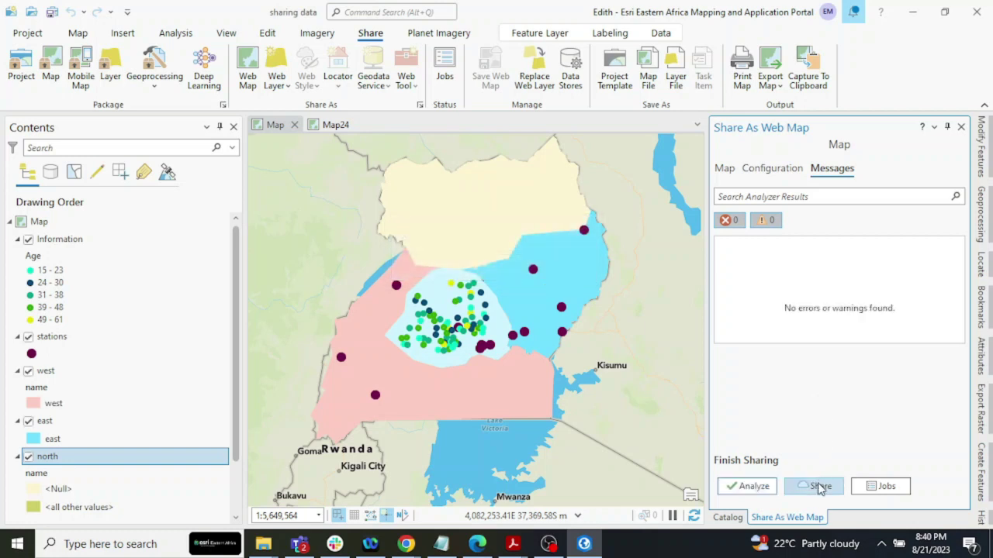
pyautogui.click(820, 488)
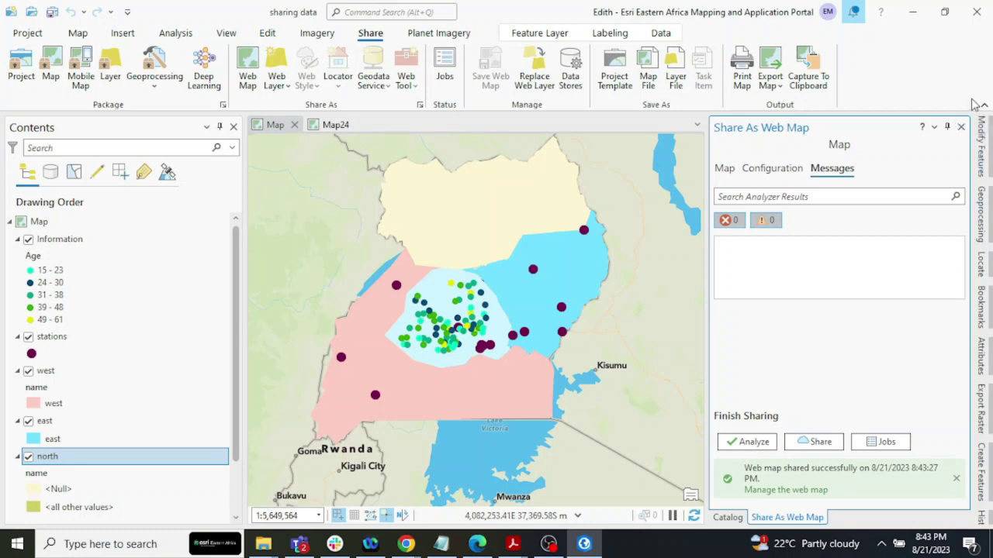
pyautogui.click(961, 127)
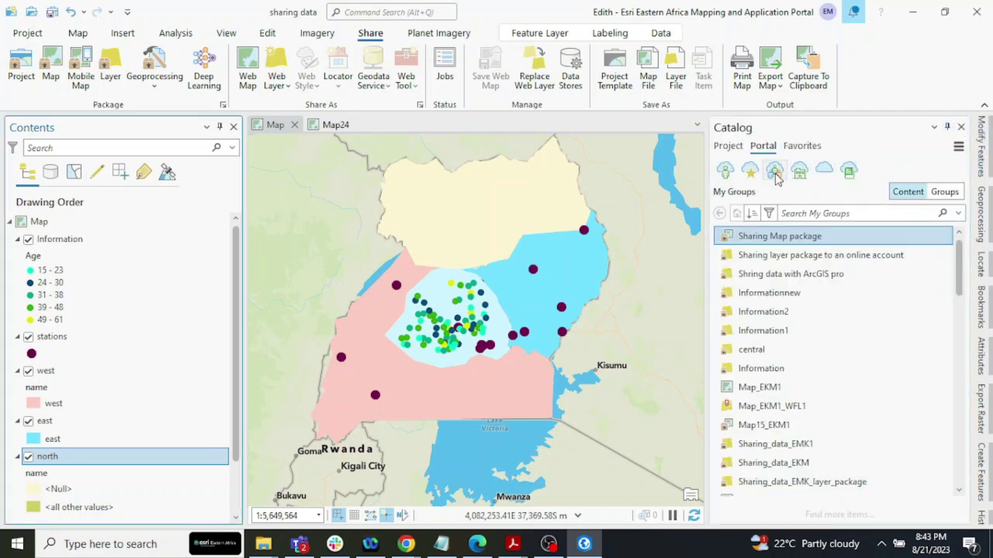
# Step: Refresh the My Groups portal list and drag Web map EMK1 into a new map view
pyautogui.click(774, 174)
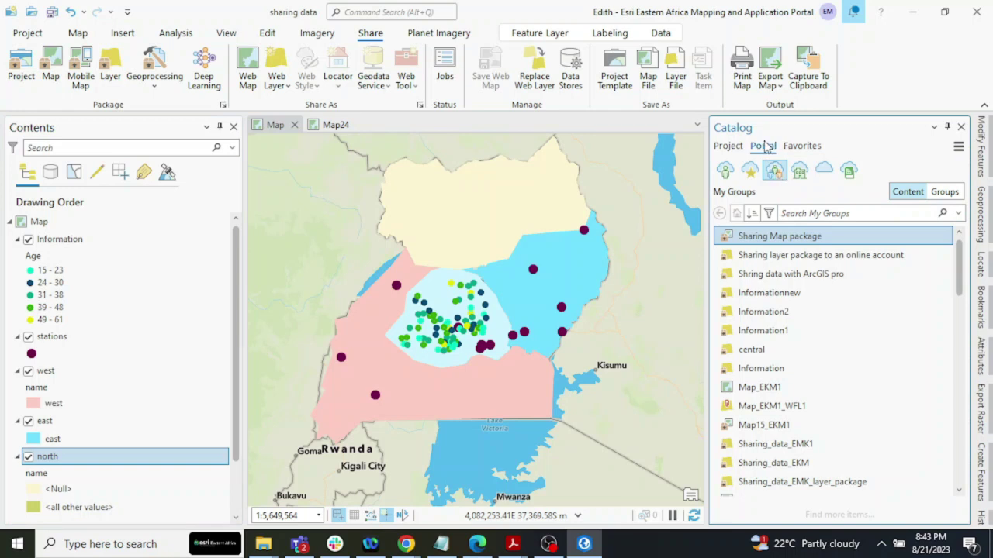
pyautogui.click(959, 146)
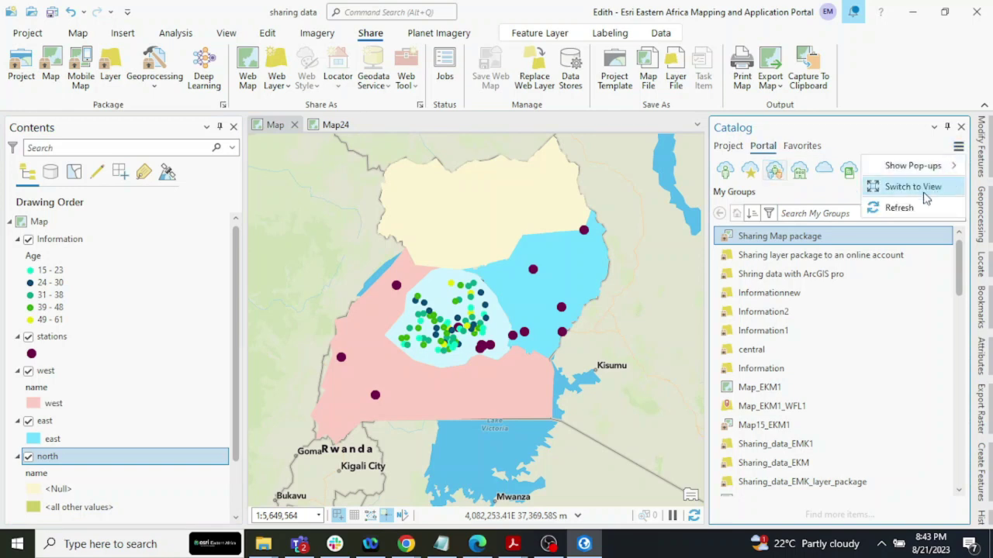
pyautogui.click(923, 193)
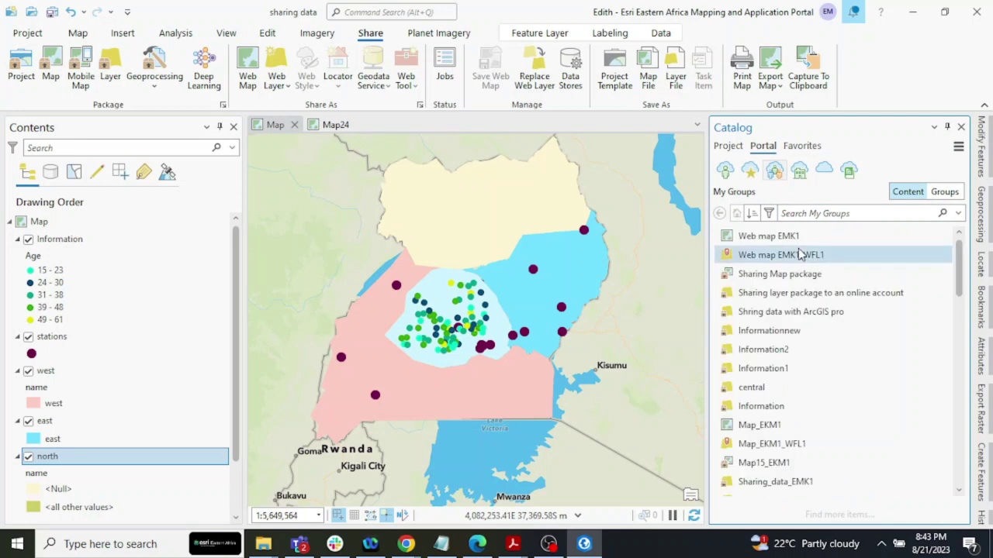
pyautogui.moveTo(778, 247); pyautogui.dragTo(353, 142)
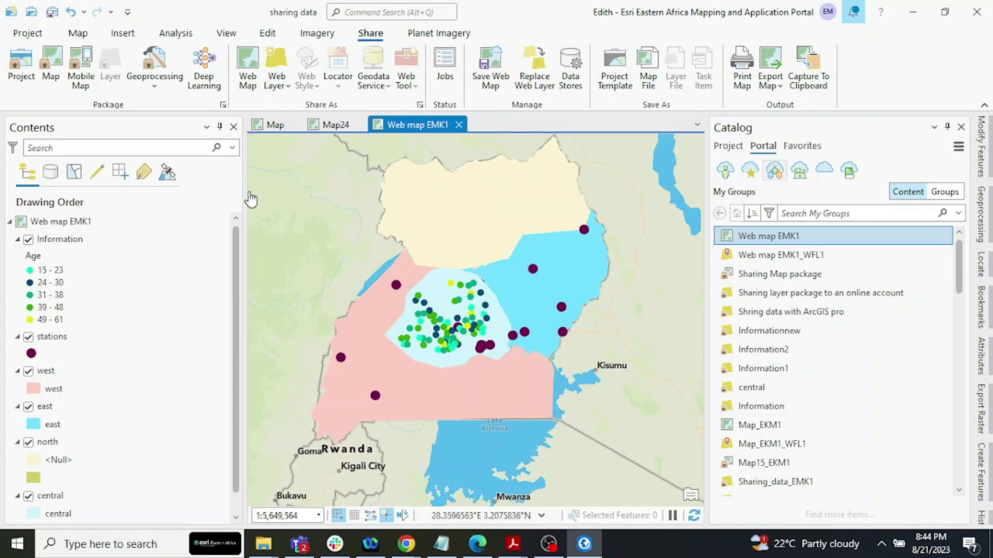
pyautogui.click(136, 221)
pyautogui.rightClick(130, 225)
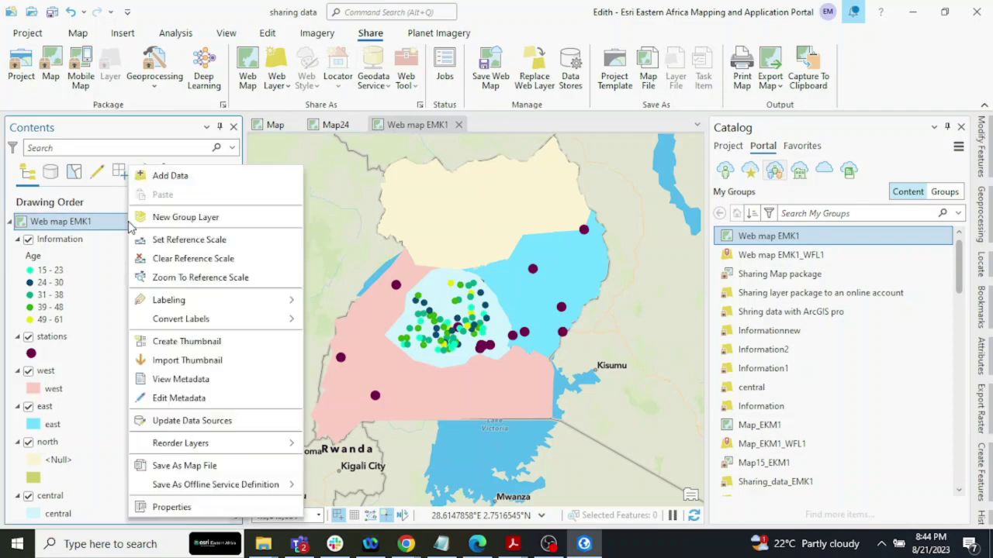
pyautogui.click(159, 504)
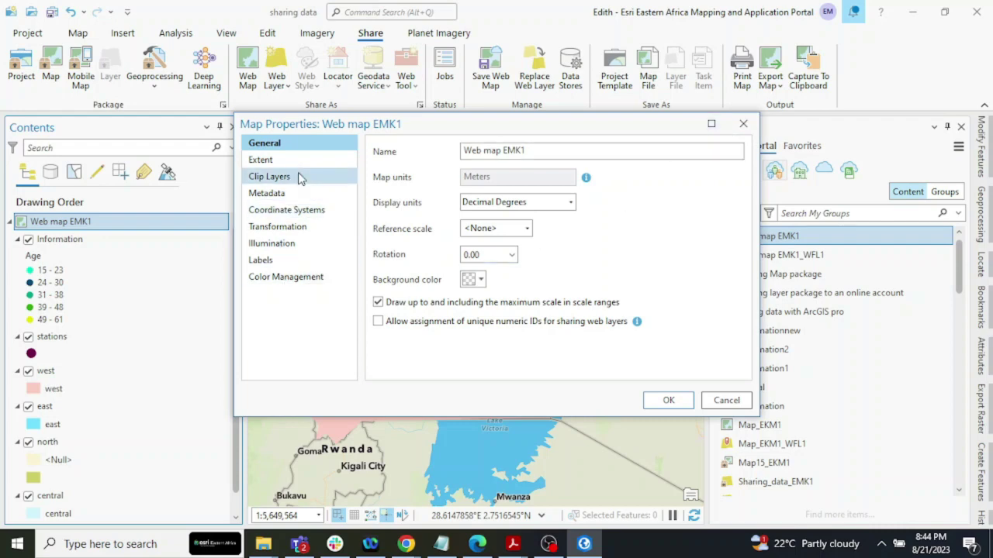
pyautogui.click(743, 124)
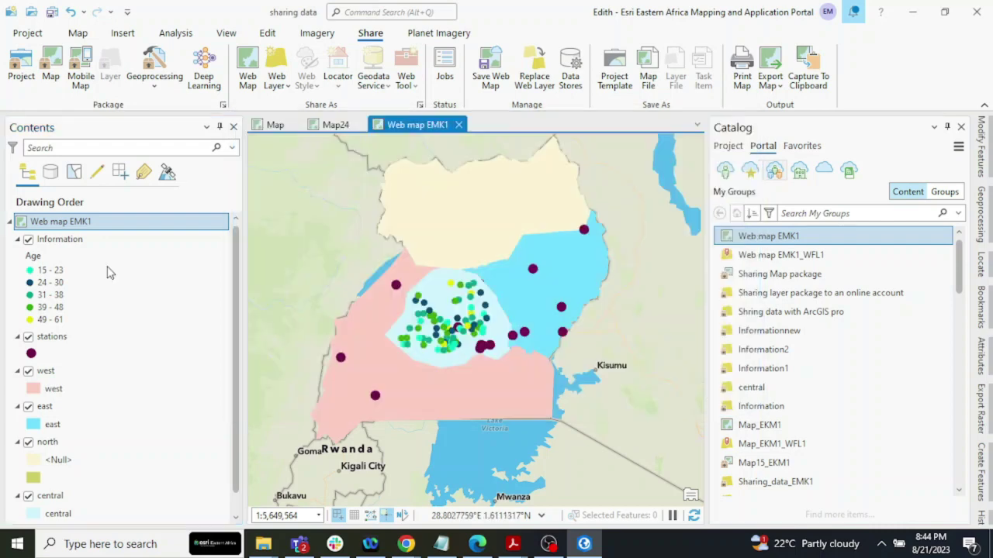
pyautogui.rightClick(68, 223)
pyautogui.rightClick(62, 241)
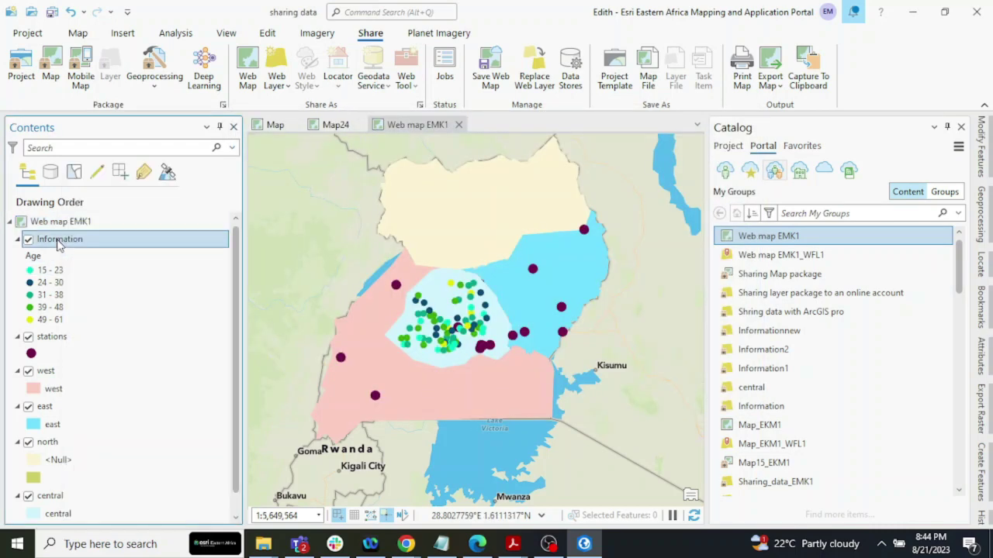
pyautogui.click(100, 507)
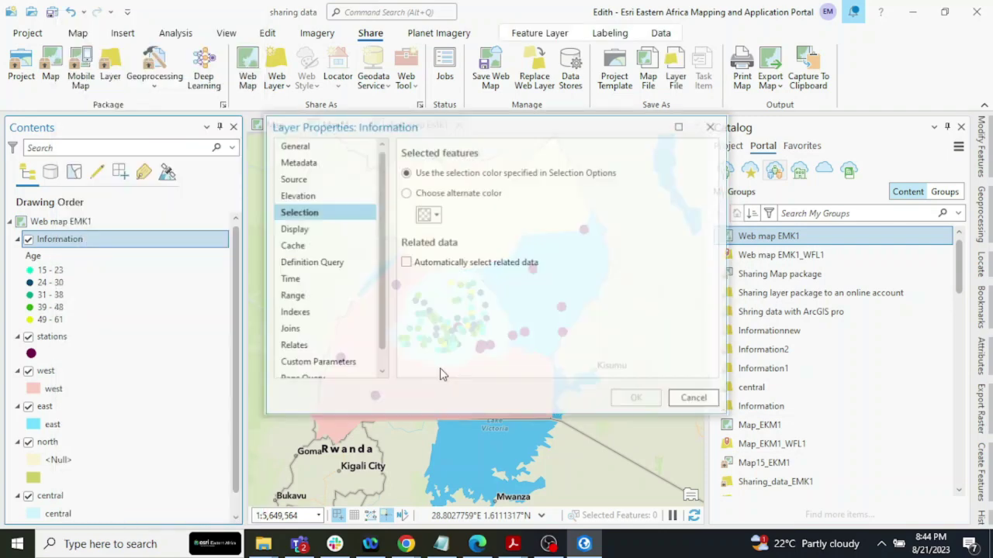
pyautogui.click(322, 188)
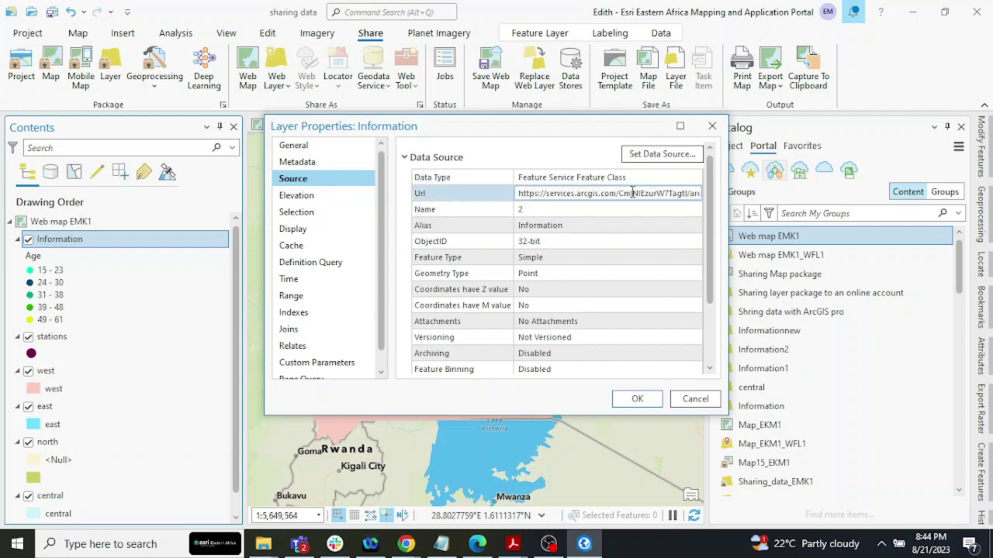
pyautogui.click(637, 398)
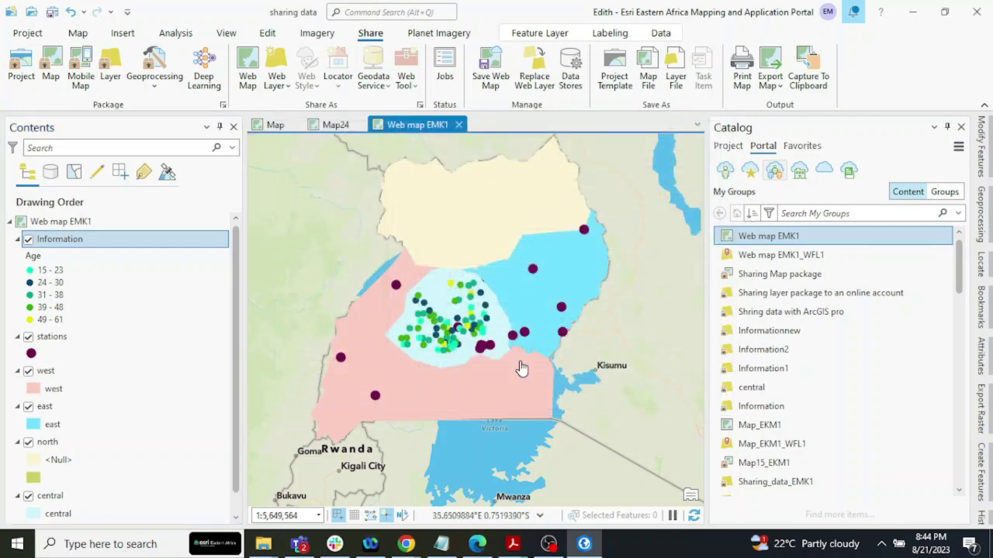
# Step: In Map24, view the Information layer's Source properties showing its local file geodatabase
pyautogui.click(333, 125)
pyautogui.rightClick(47, 247)
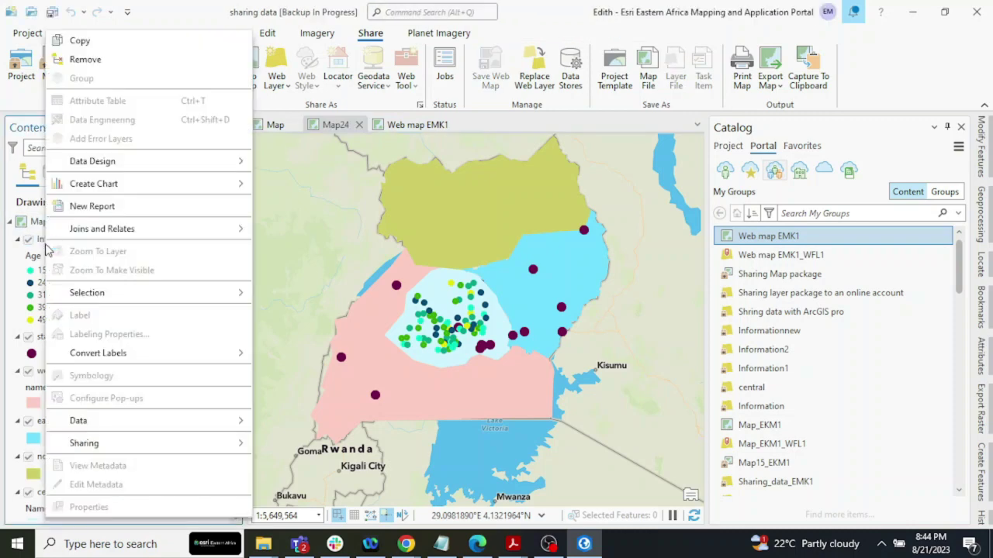
pyautogui.click(45, 247)
pyautogui.rightClick(45, 246)
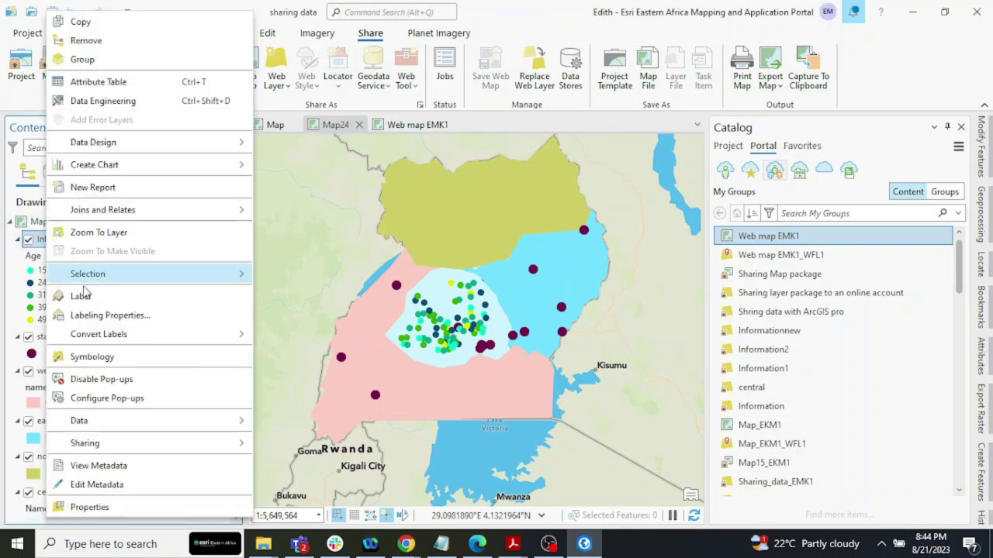
pyautogui.click(101, 508)
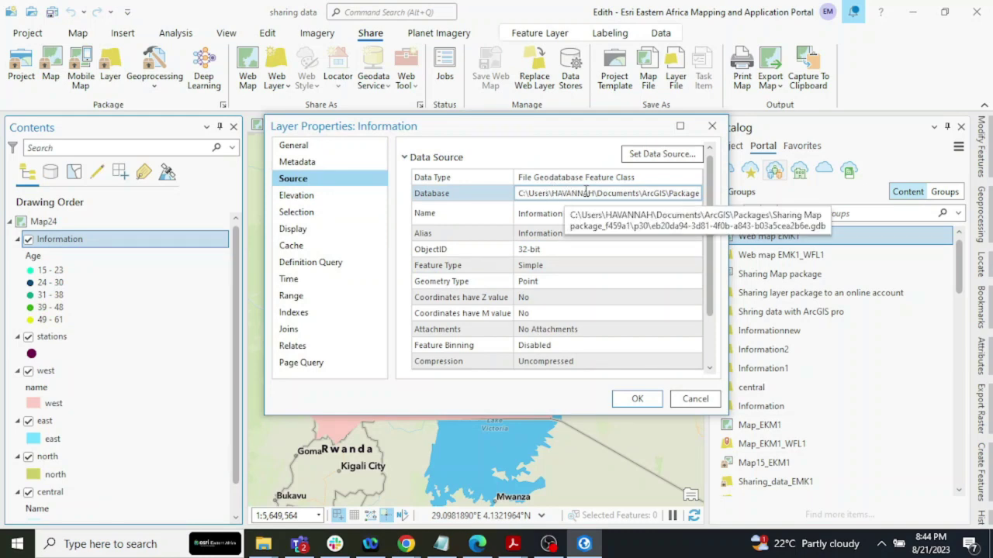
pyautogui.click(637, 400)
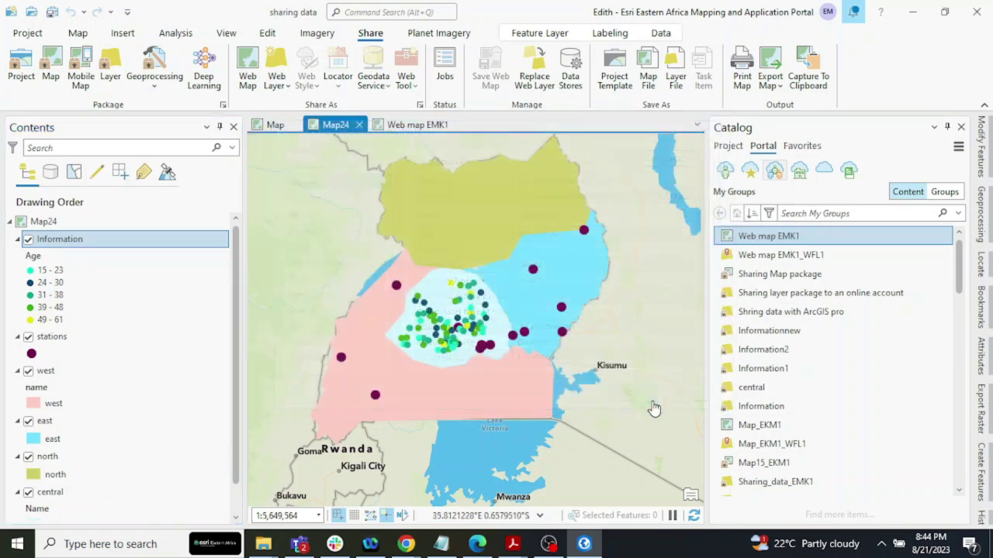